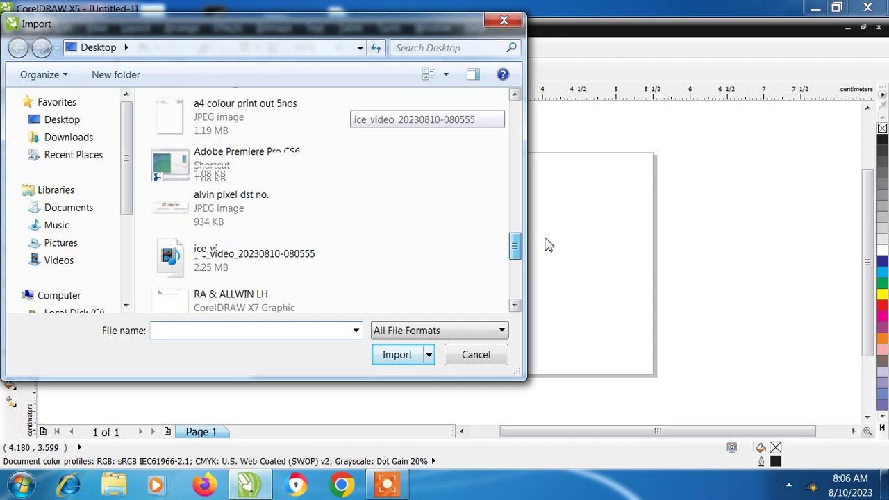
# Step: Import the green abstract JPEG whose name begins 360_F_436935867 and set its height to 3 cm with proportions locked
pyautogui.doubleClick(174, 247)
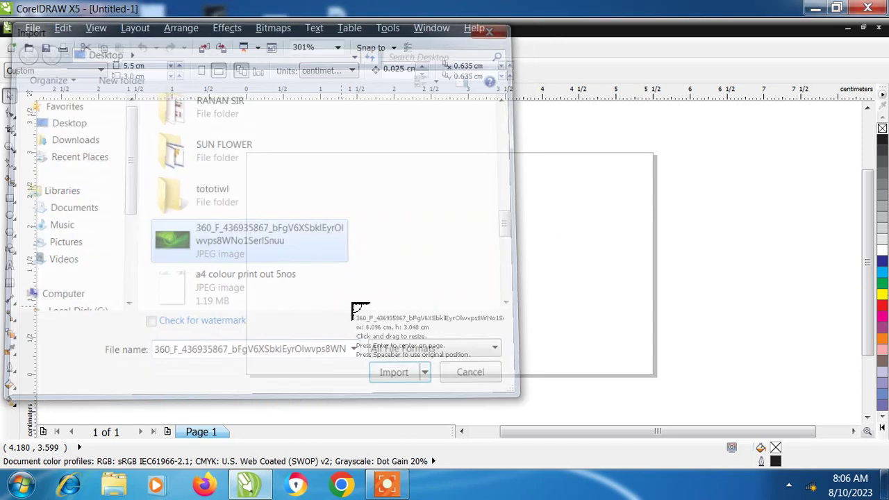
pyautogui.click(332, 207)
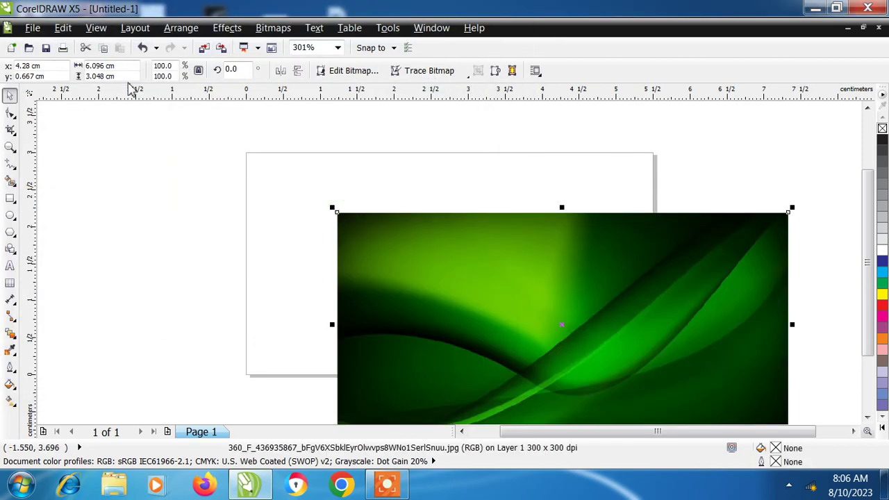
pyautogui.click(131, 76)
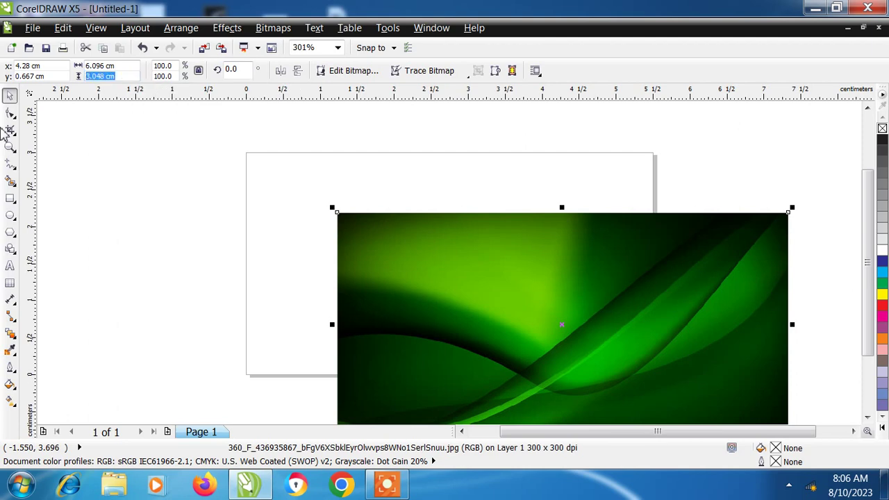
pyautogui.write('3')
pyautogui.press('Return')
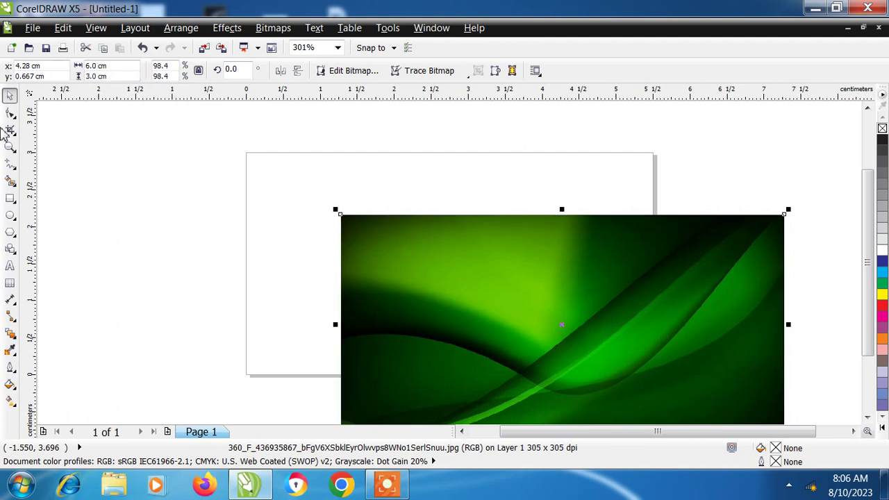
# Step: Narrow the green background image to about 5.51 cm to match the page width and centre it on the page
pyautogui.press('p')
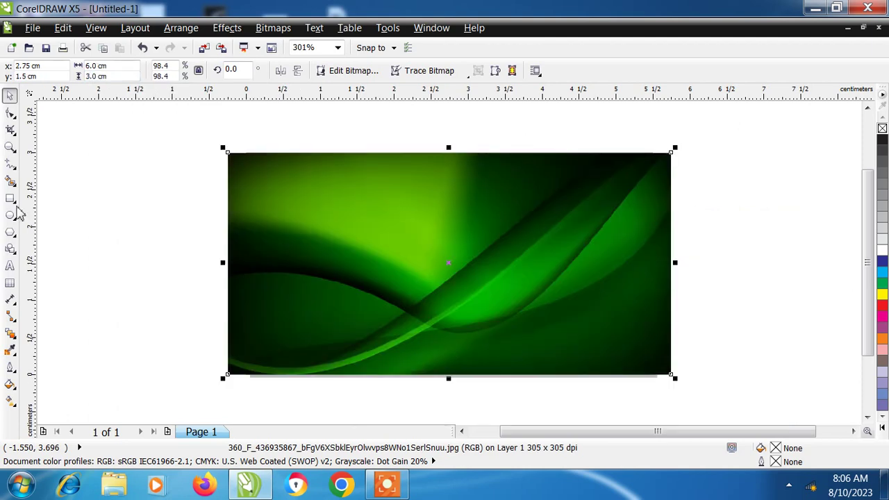
pyautogui.moveTo(335, 323); pyautogui.dragTo(361, 332)
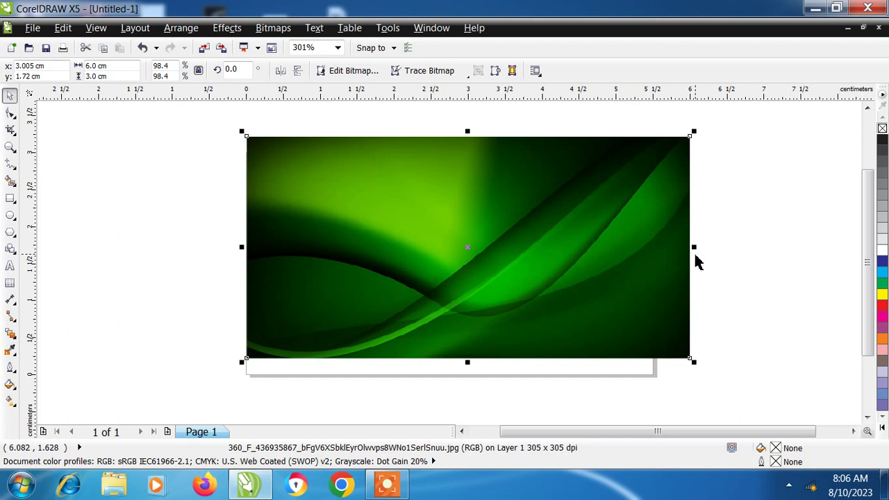
pyautogui.moveTo(694, 249); pyautogui.dragTo(661, 258)
pyautogui.moveTo(338, 220); pyautogui.dragTo(466, 241)
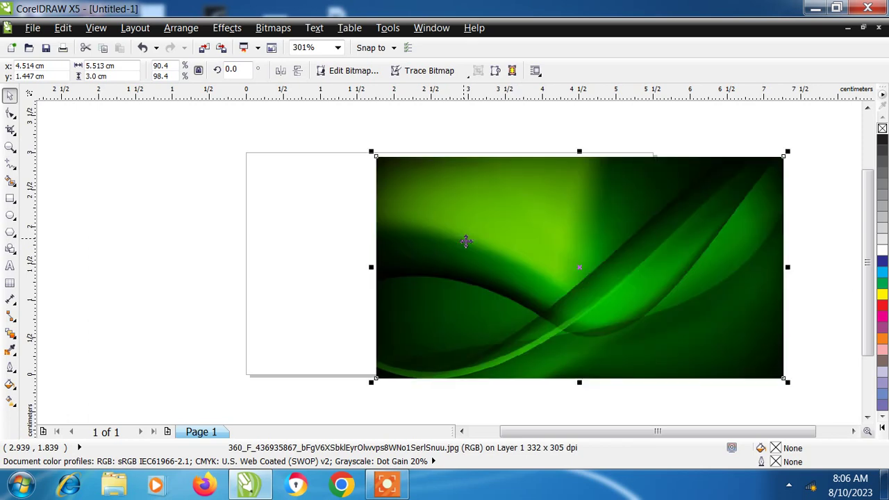
pyautogui.press('p')
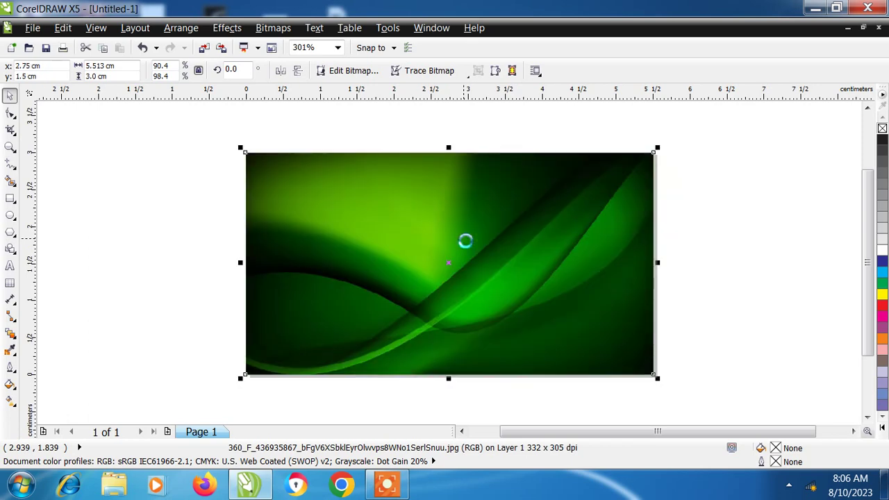
# Step: Draw a thin vertical rectangle about 0.17 cm wide and 2.95 cm tall near the background image's left side
pyautogui.click(192, 242)
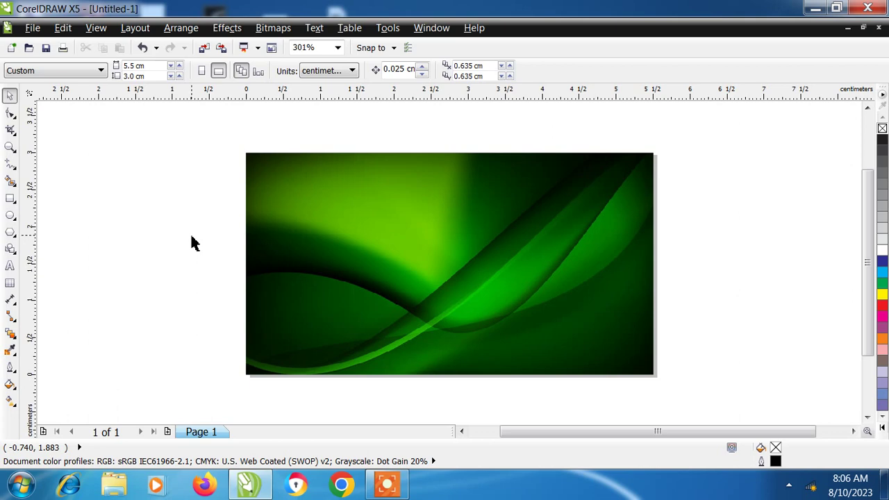
pyautogui.click(10, 198)
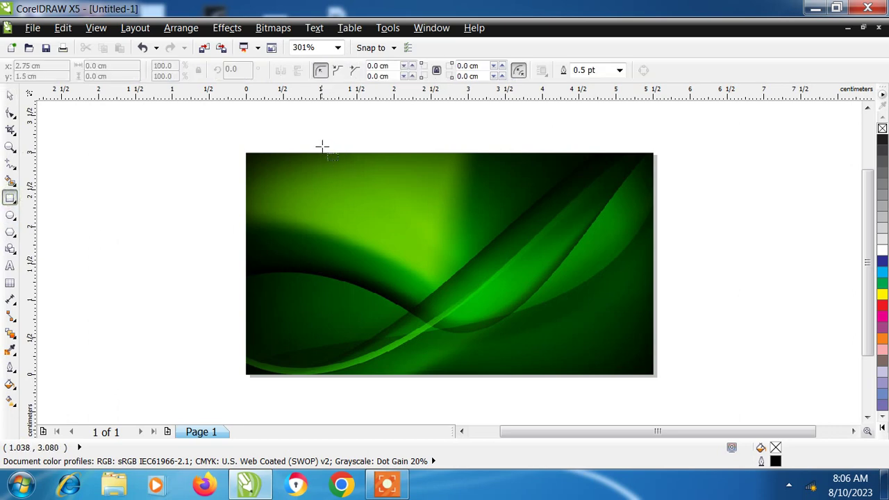
pyautogui.moveTo(291, 157); pyautogui.dragTo(302, 375)
pyautogui.click(10, 96)
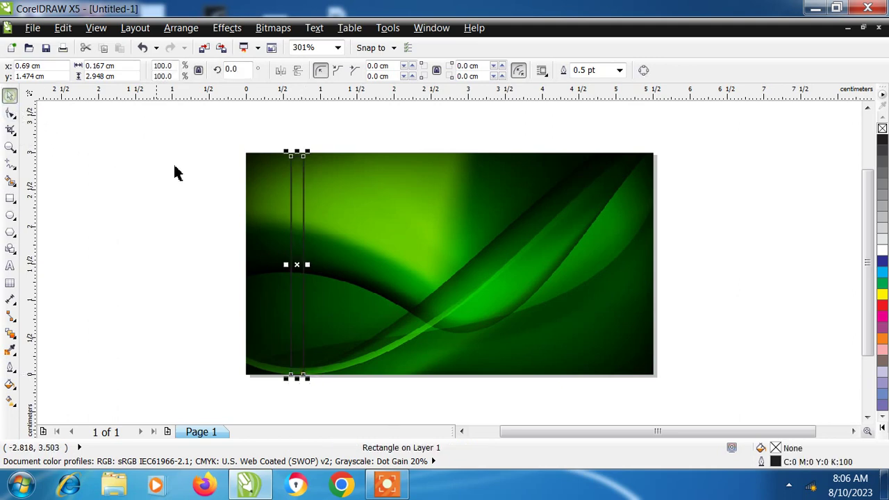
# Step: Fill the thin rectangle white without an outline and align it vertically with the background image's centre
pyautogui.click(881, 251)
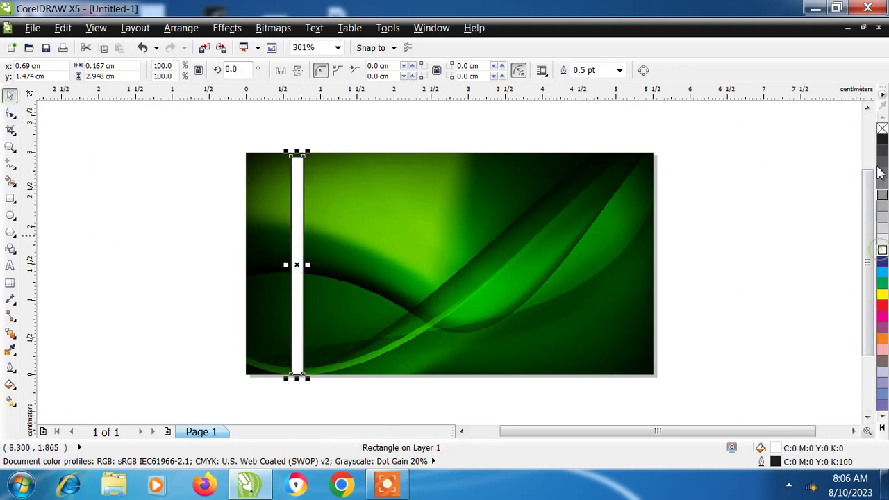
pyautogui.rightClick(882, 129)
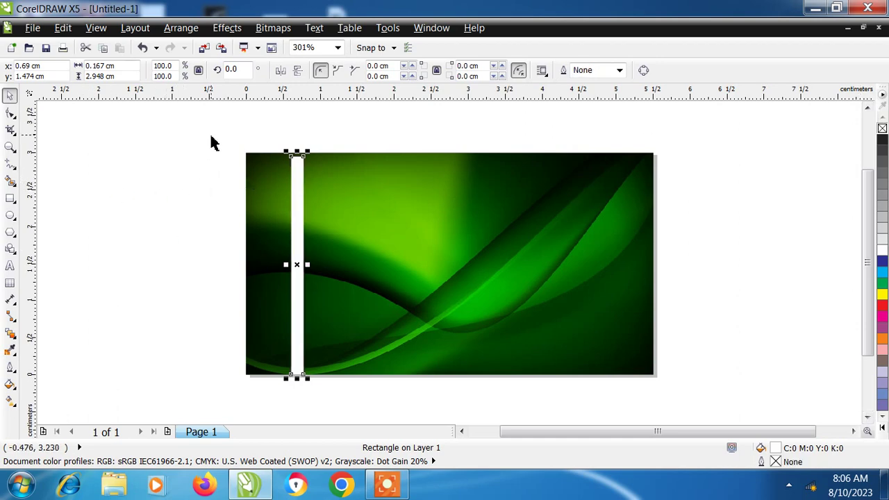
pyautogui.moveTo(212, 134); pyautogui.dragTo(702, 413)
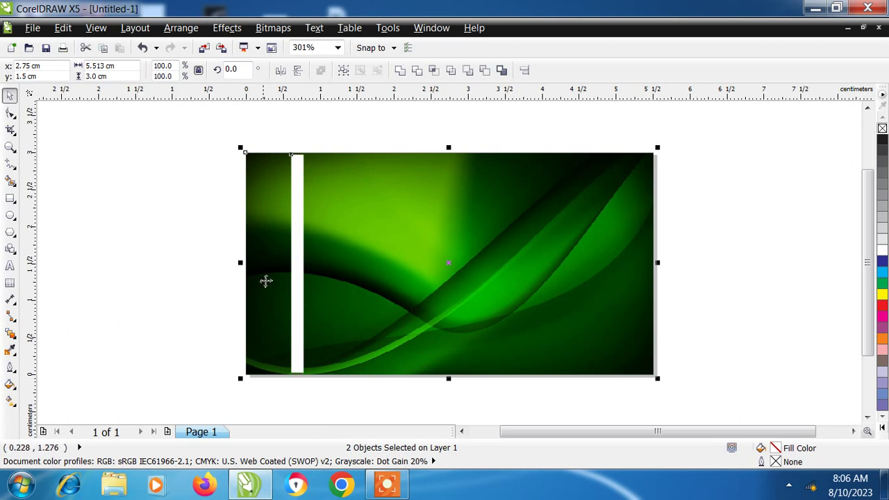
pyautogui.click(182, 254)
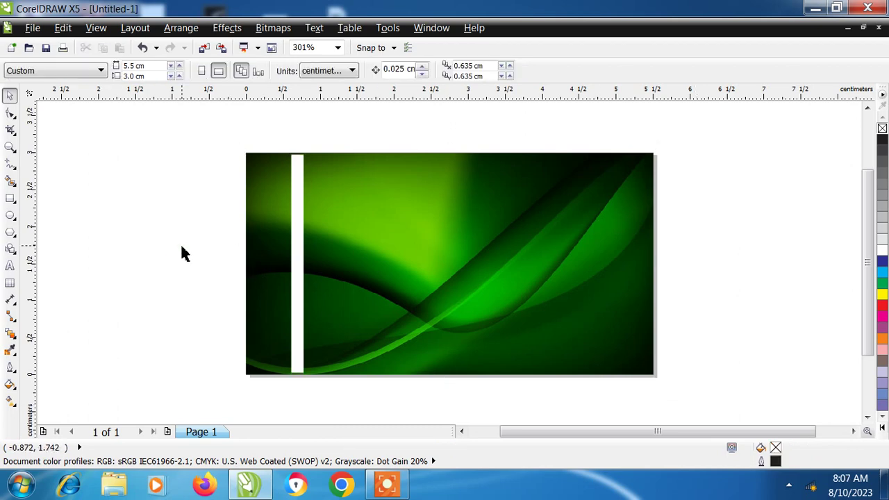
# Step: Try uniform transparency on the white bar and switch it to linear transparency
pyautogui.click(299, 309)
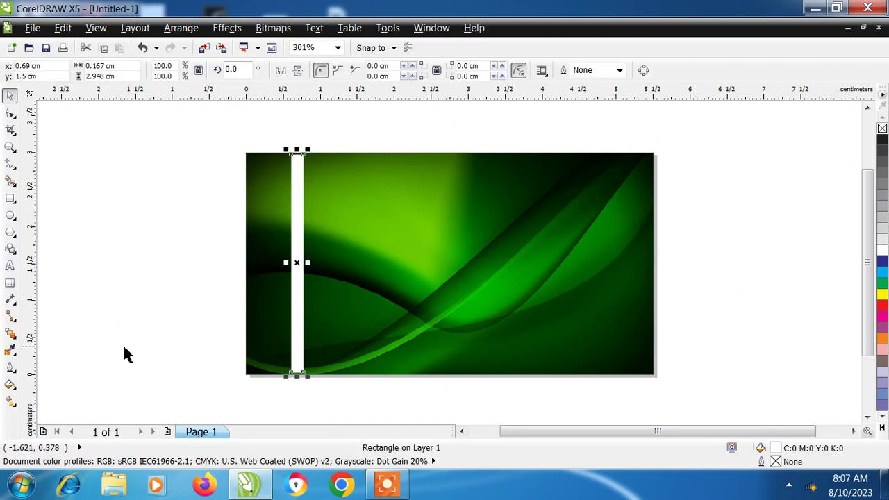
pyautogui.click(9, 335)
pyautogui.click(10, 351)
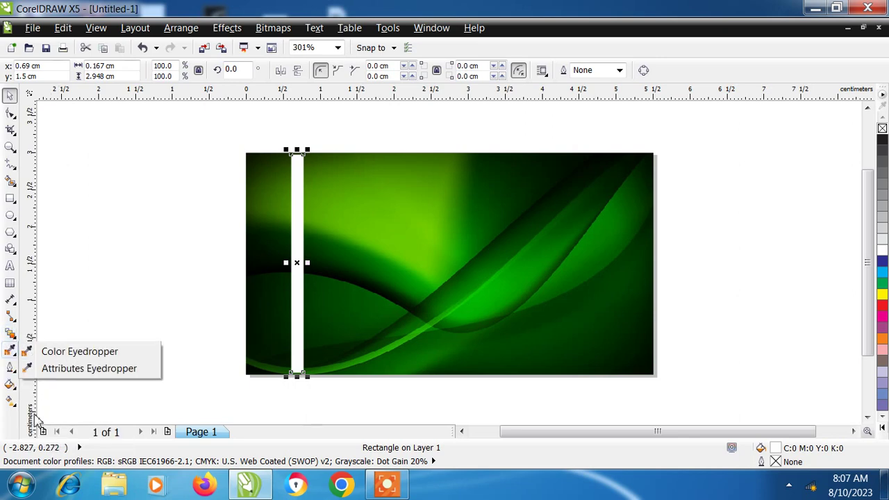
pyautogui.click(10, 335)
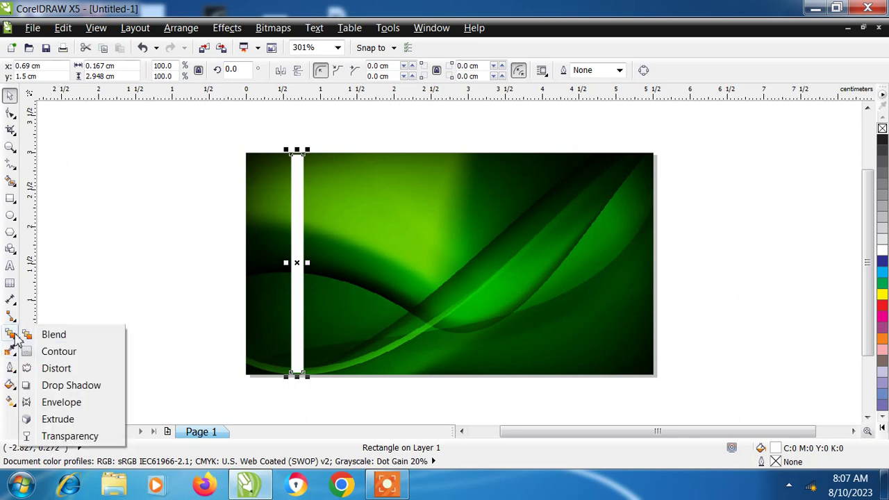
pyautogui.click(49, 434)
pyautogui.click(101, 70)
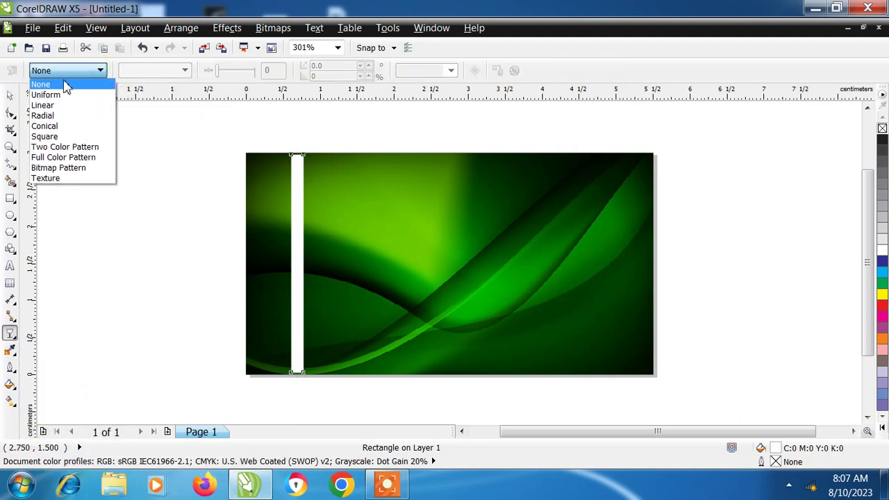
pyautogui.click(49, 94)
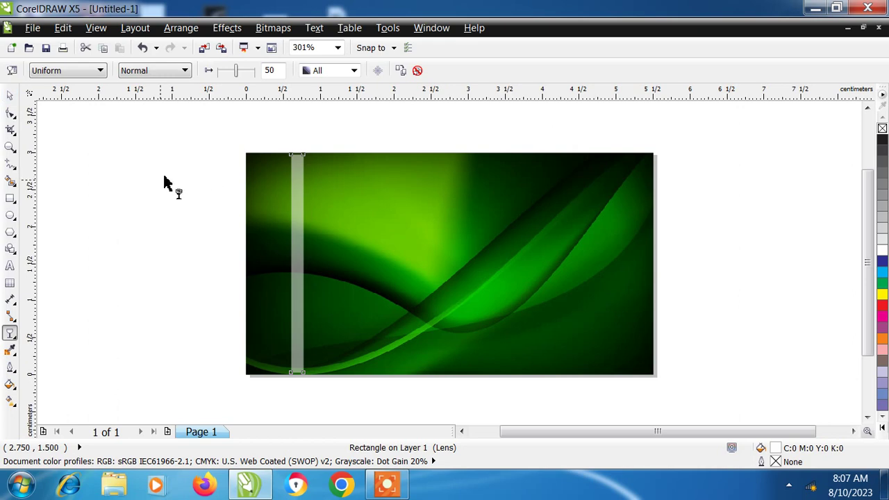
pyautogui.click(101, 70)
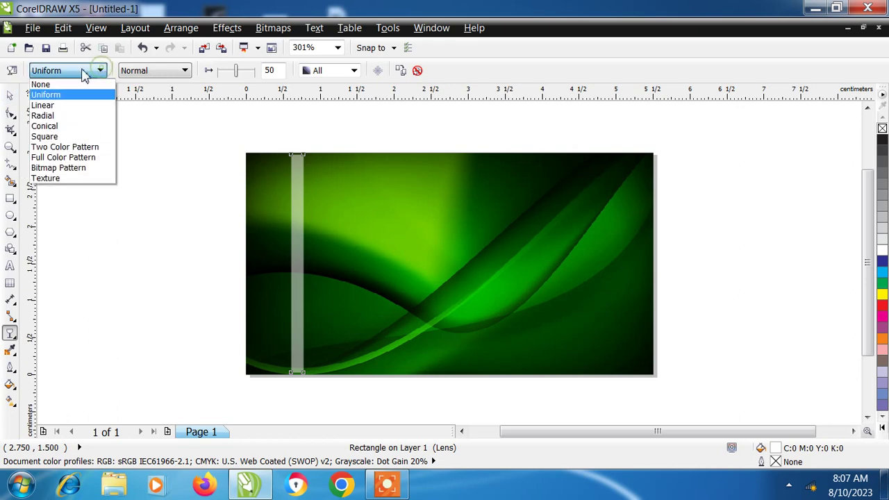
pyautogui.click(50, 107)
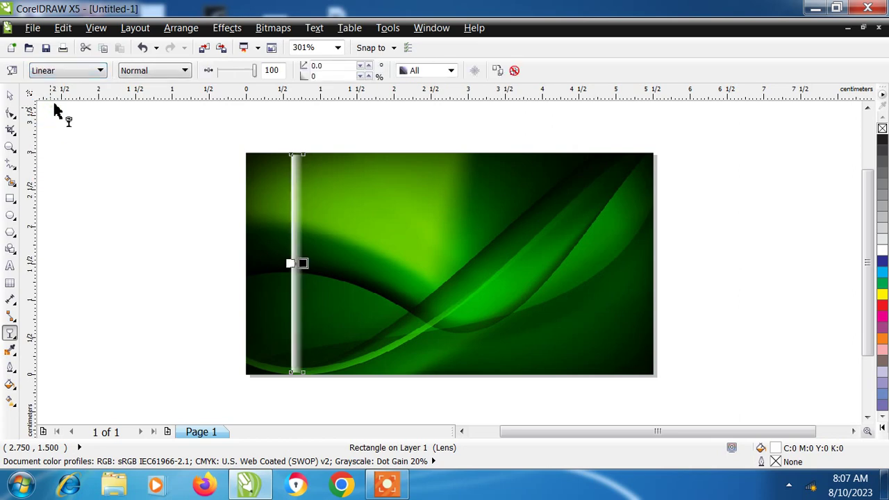
# Step: Redirect the bar's transparency vertically so it fades from opaque at the lower end to clear just above the upper end
pyautogui.moveTo(303, 263); pyautogui.dragTo(297, 141)
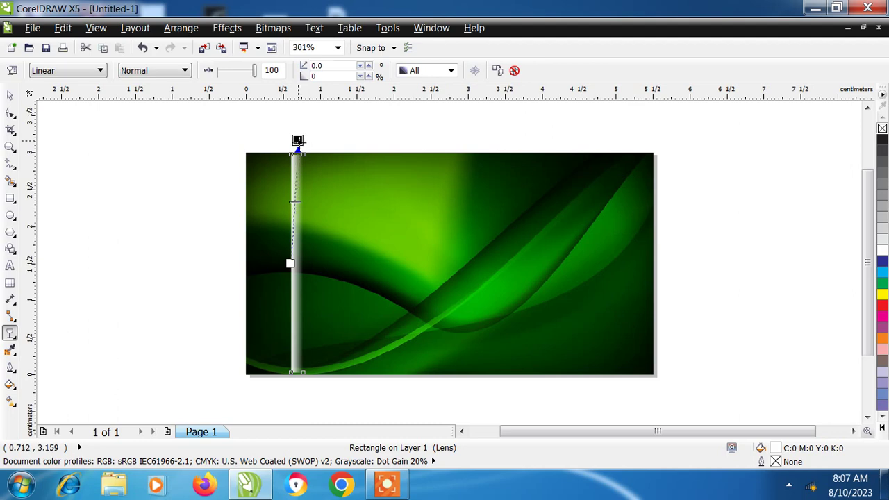
pyautogui.moveTo(291, 263); pyautogui.dragTo(298, 379)
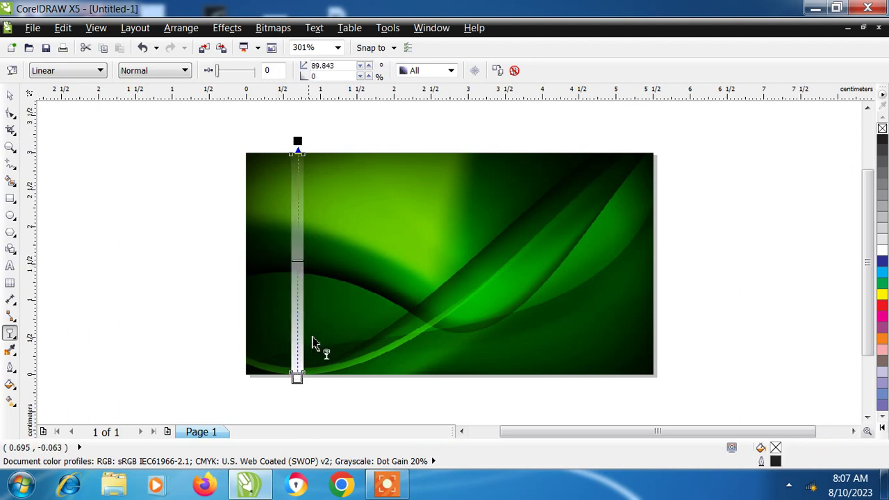
pyautogui.click(10, 94)
pyautogui.click(151, 185)
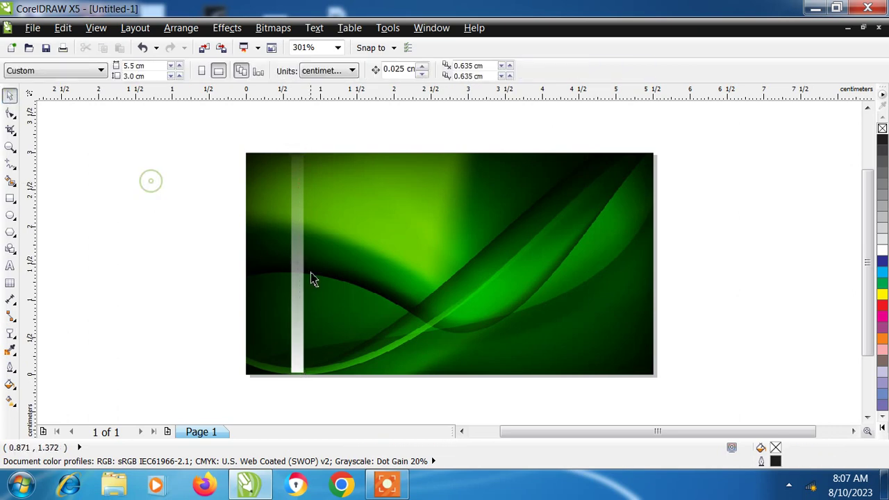
# Step: Duplicate the faded bar twice to its right at about 0.32 cm spacing and group the three bars
pyautogui.click(302, 267)
pyautogui.moveTo(298, 328); pyautogui.dragTo(323, 331)
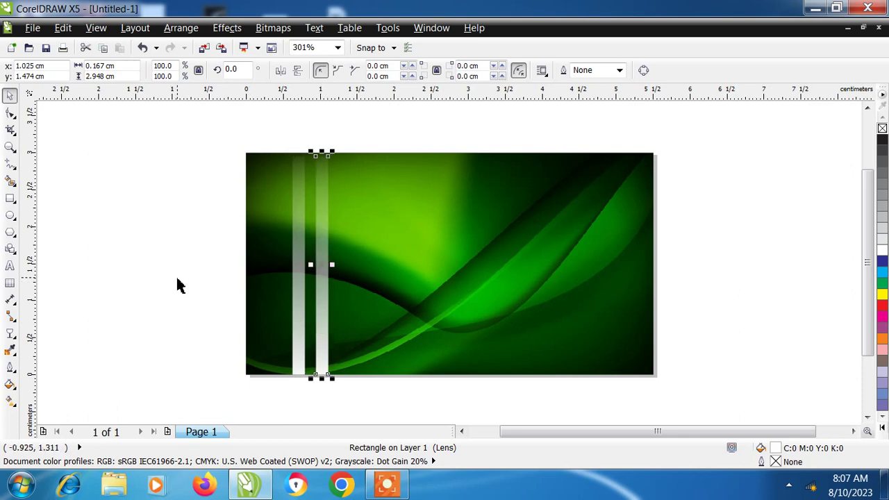
pyautogui.hotkey('ctrl', 'r')
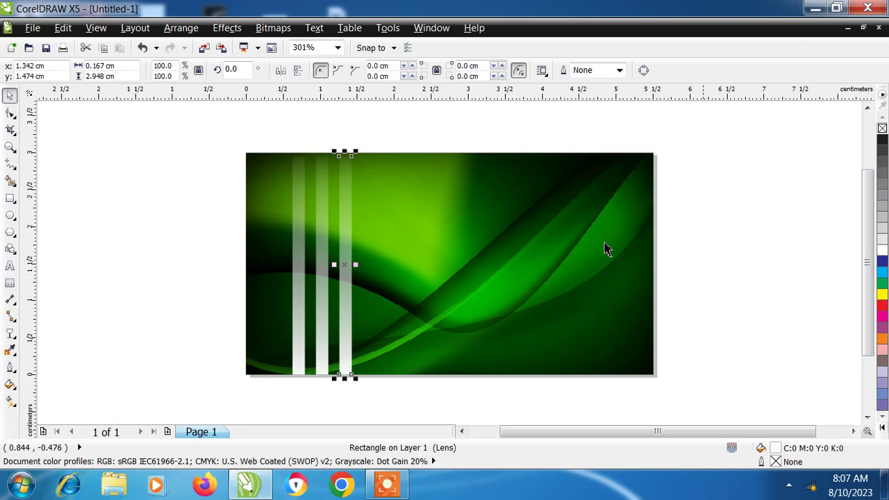
pyautogui.moveTo(207, 125); pyautogui.dragTo(428, 413)
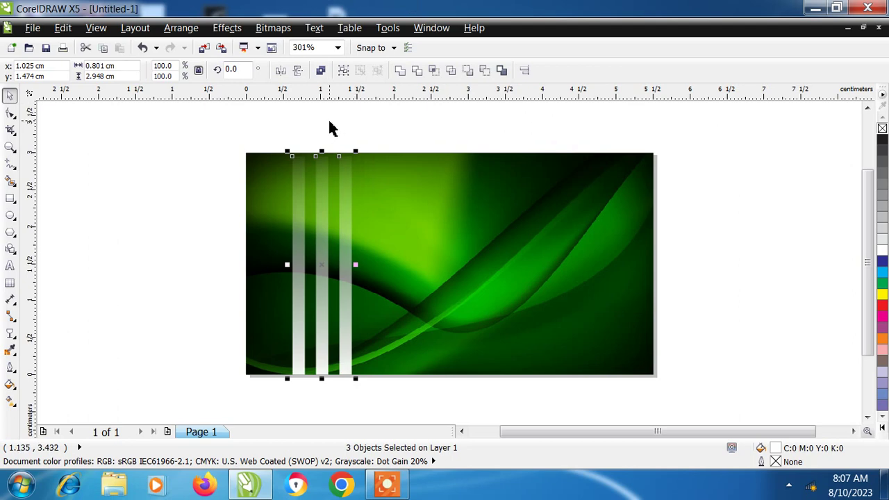
pyautogui.click(343, 70)
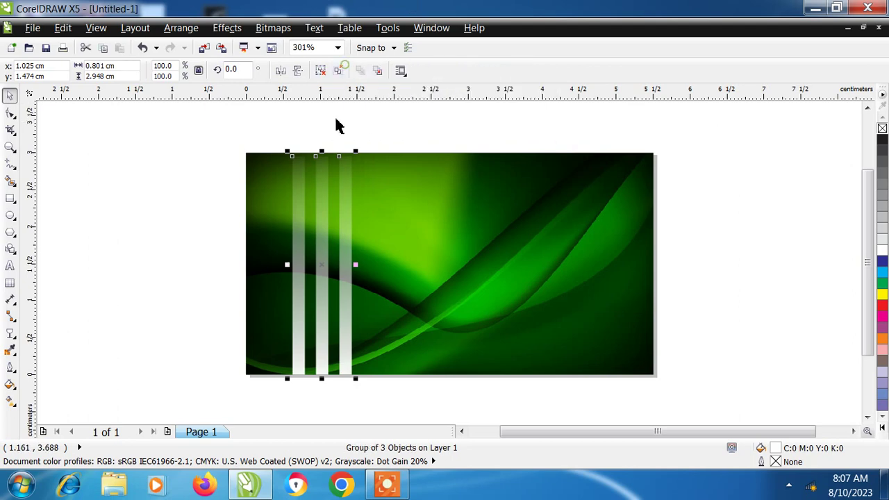
# Step: Try rotating the group of three bars by 90 degrees and undo the rotation
pyautogui.click(318, 250)
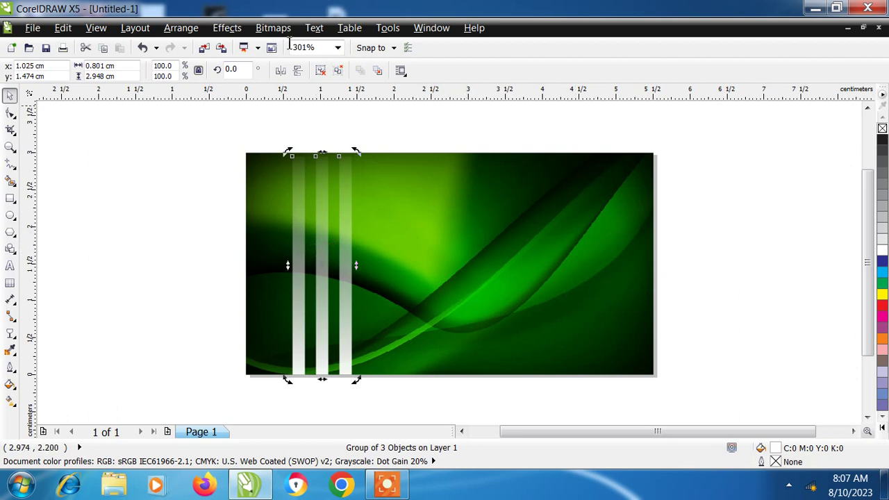
pyautogui.click(232, 69)
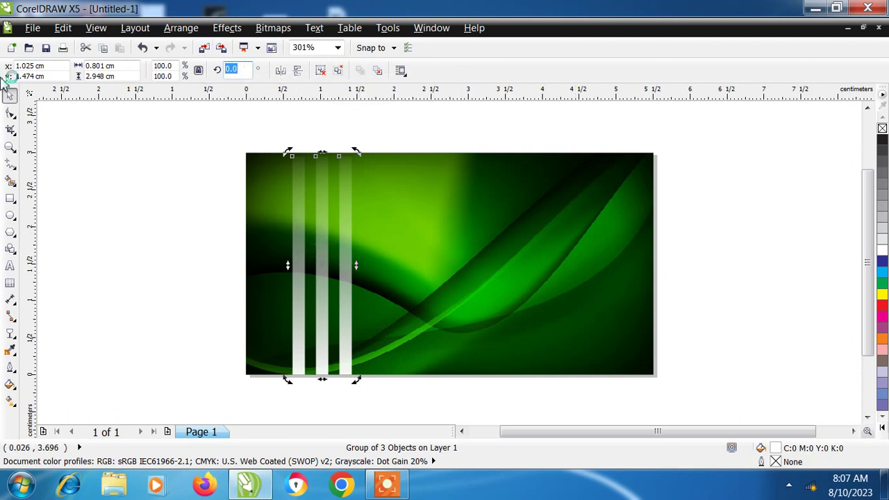
pyautogui.write('90')
pyautogui.press('Return')
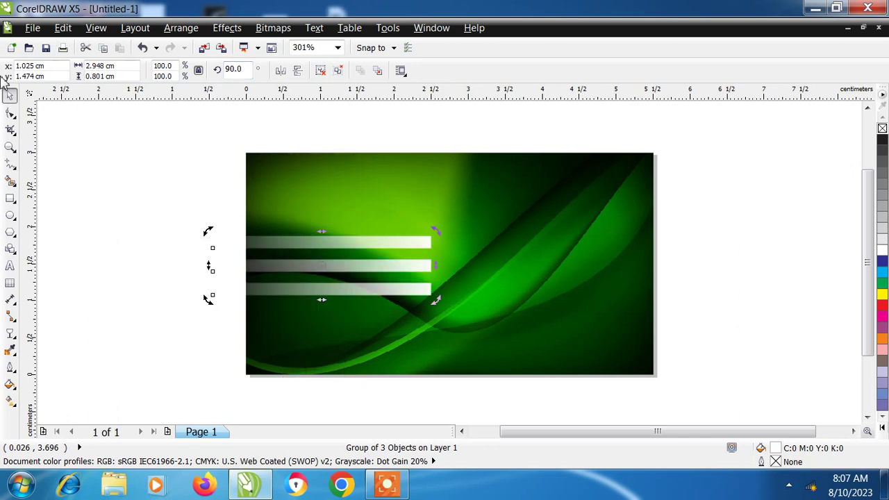
pyautogui.hotkey('ctrl', 'z')
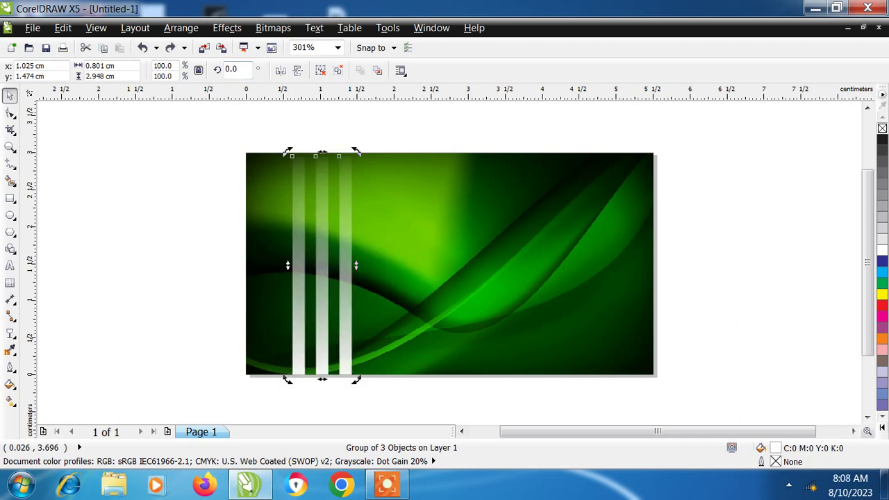
# Step: Duplicate the three-bar group in place, rotate the copy 90 degrees and mirror it horizontally so it fades toward the right
pyautogui.hotkey('ctrl', 'shift', 'z')
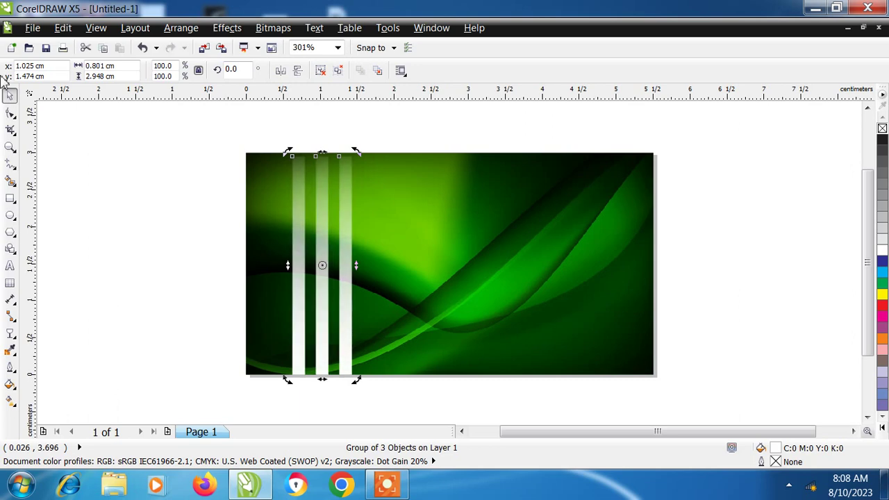
pyautogui.click(240, 70)
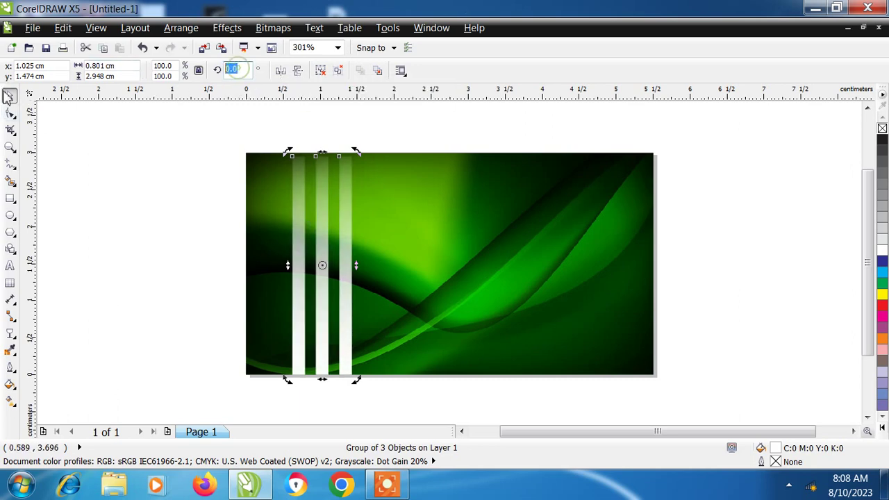
pyautogui.write('90')
pyautogui.press('Return')
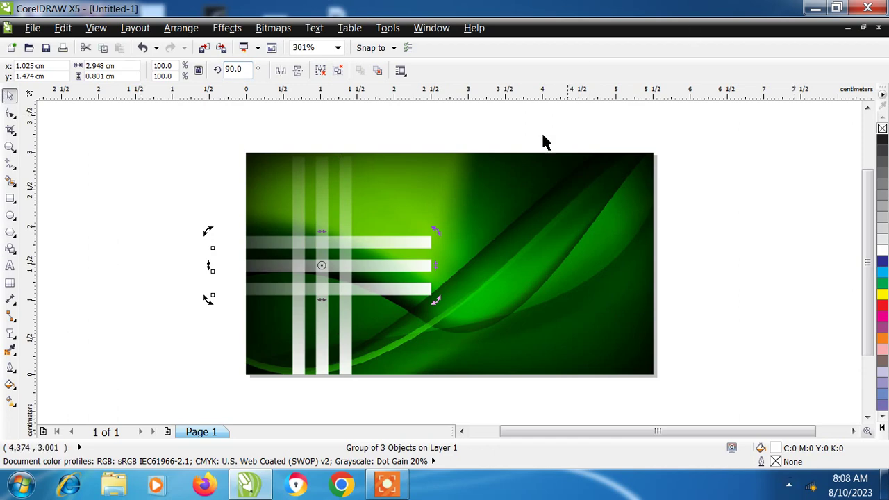
pyautogui.click(281, 70)
pyautogui.click(209, 182)
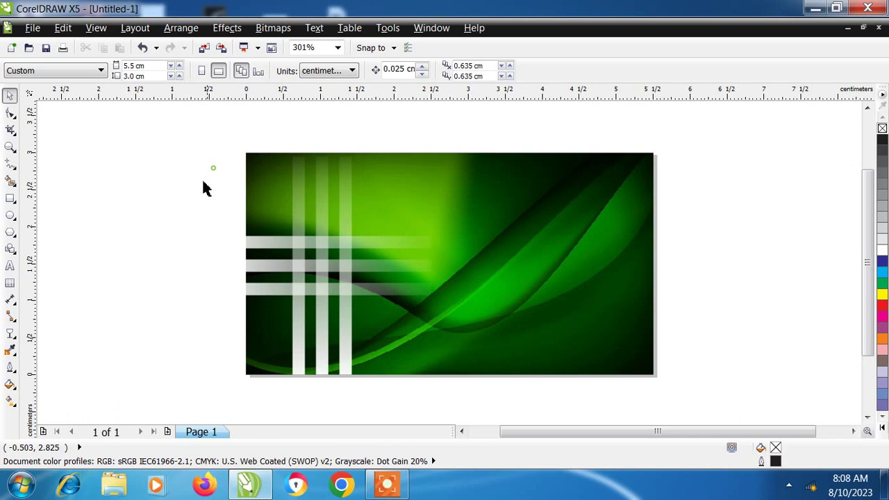
# Step: Align the horizontal bar group to the background image's left edge and lower it to about y 0.86 cm
pyautogui.click(265, 272)
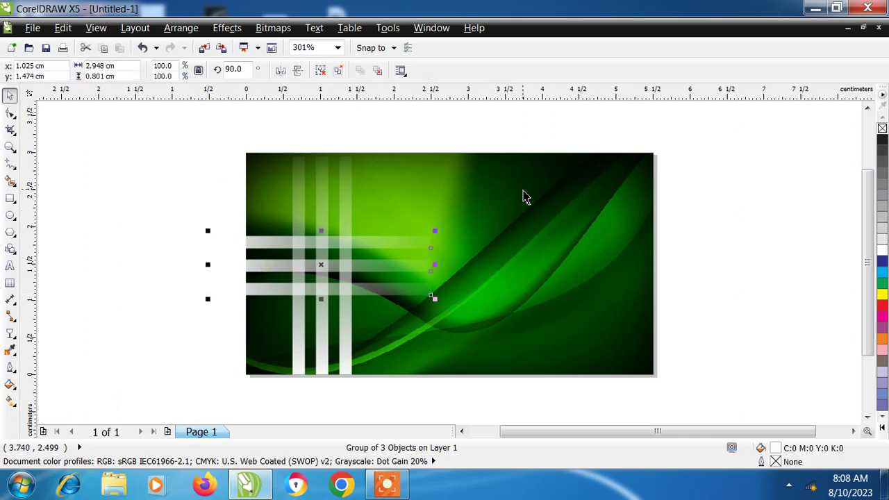
pyautogui.keyDown('shift'); pyautogui.click(525, 194); pyautogui.keyUp('shift')
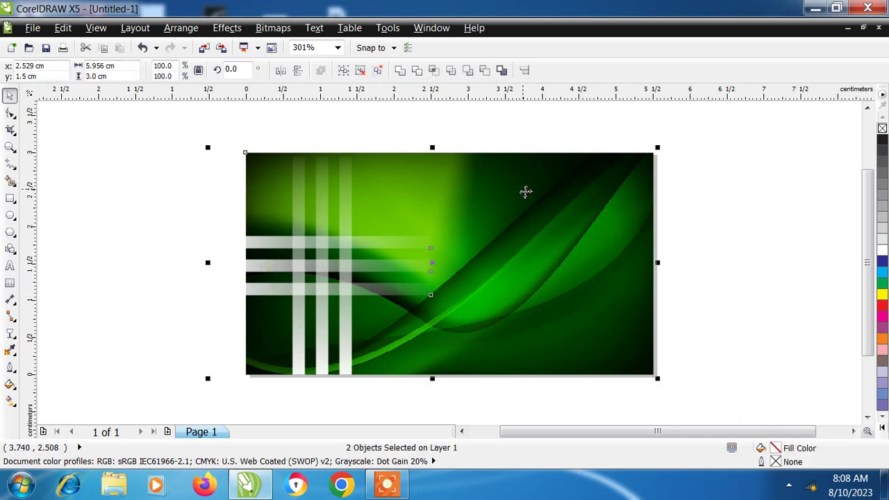
pyautogui.moveTo(209, 210); pyautogui.dragTo(521, 318)
pyautogui.press('Down')
pyautogui.press('Down')
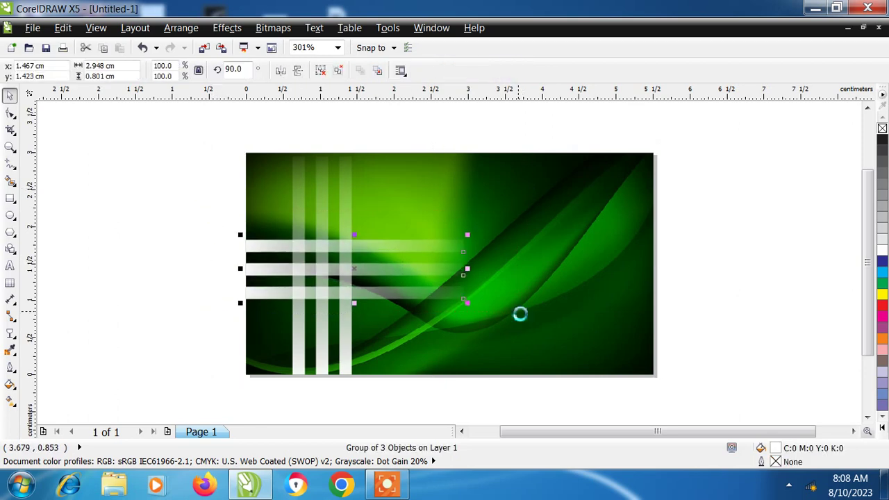
pyautogui.press('Down')
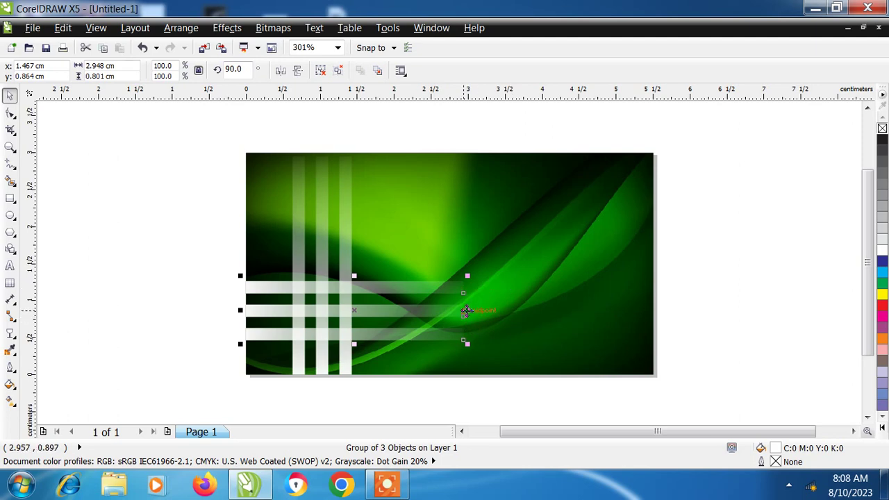
# Step: Raise the horizontal bar group to about y 0.90 cm and realign it with the background's left edge
pyautogui.moveTo(466, 312)
pyautogui.mouseDown()
pyautogui.moveTo(595, 322)
pyautogui.moveTo(475, 311)
pyautogui.mouseUp()
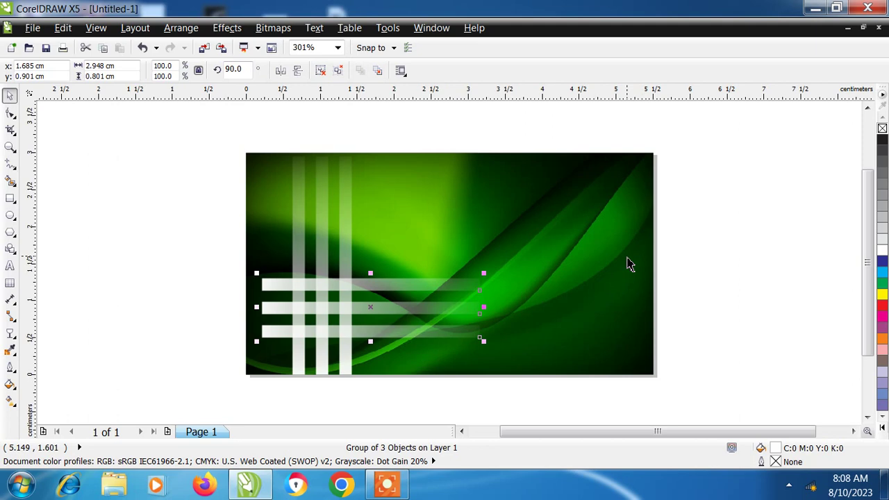
pyautogui.keyDown('shift'); pyautogui.click(629, 259); pyautogui.keyUp('shift')
pyautogui.press('l')
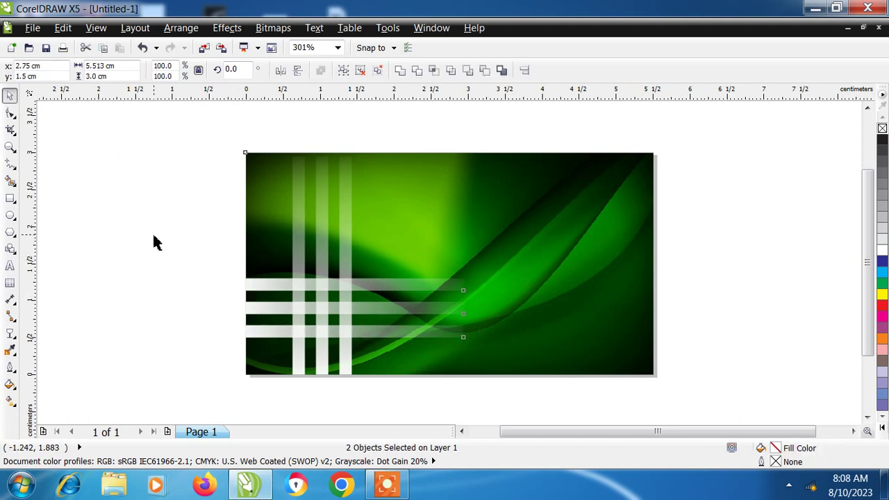
pyautogui.click(153, 242)
# Step: Stretch the horizontal bar group rightward across the full background width, about 5.51 cm
pyautogui.click(381, 293)
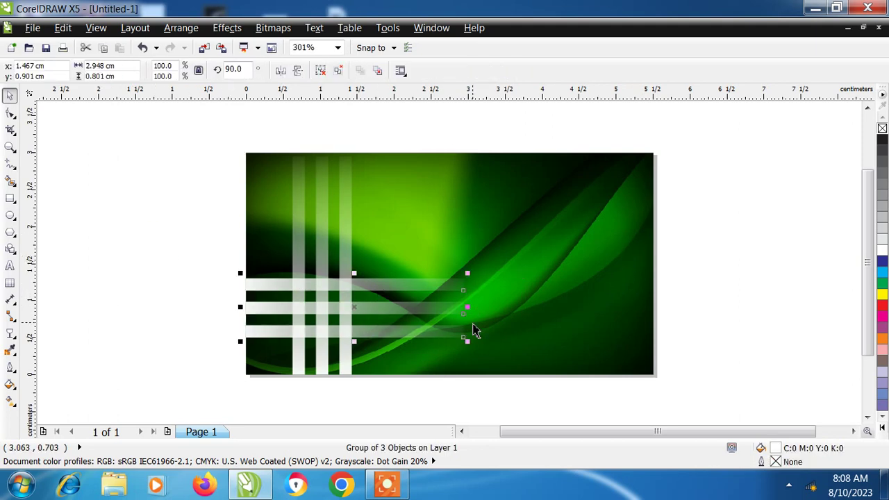
pyautogui.moveTo(467, 307); pyautogui.dragTo(657, 311)
pyautogui.click(715, 280)
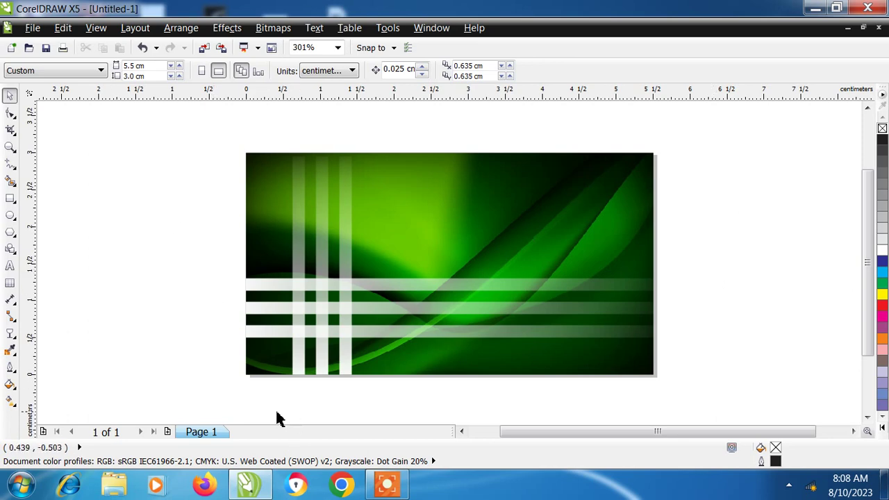
# Step: Nudge the vertical bar group left to about x 0.95 cm
pyautogui.moveTo(273, 413); pyautogui.dragTo(413, 128)
pyautogui.press('Left')
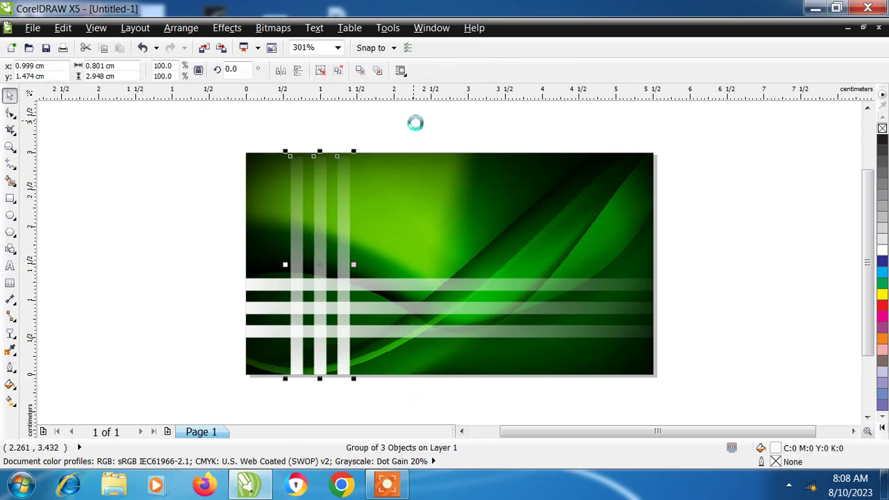
pyautogui.click(67, 217)
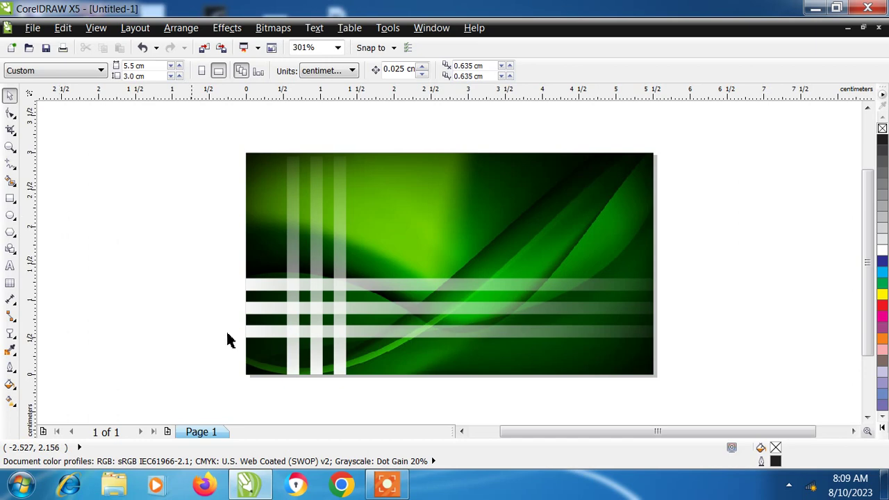
# Step: Fill both the horizontal and vertical bar groups with green (C100 M0 Y100 K0)
pyautogui.click(278, 291)
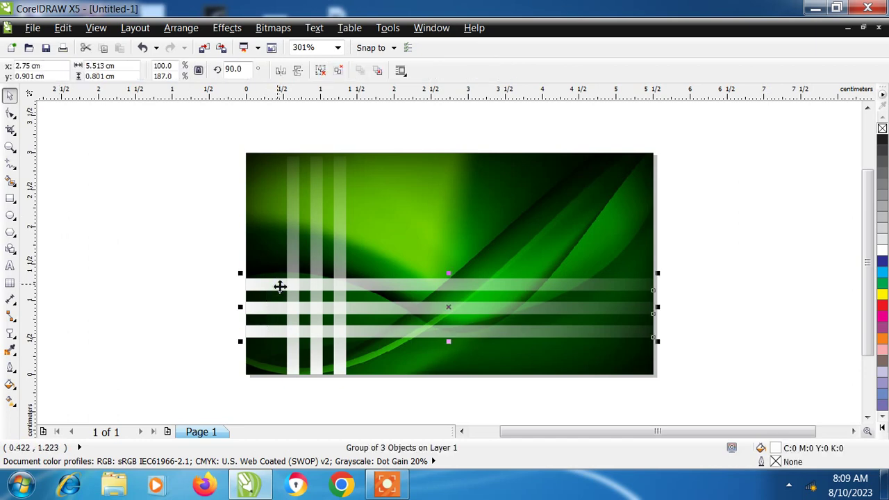
pyautogui.click(880, 285)
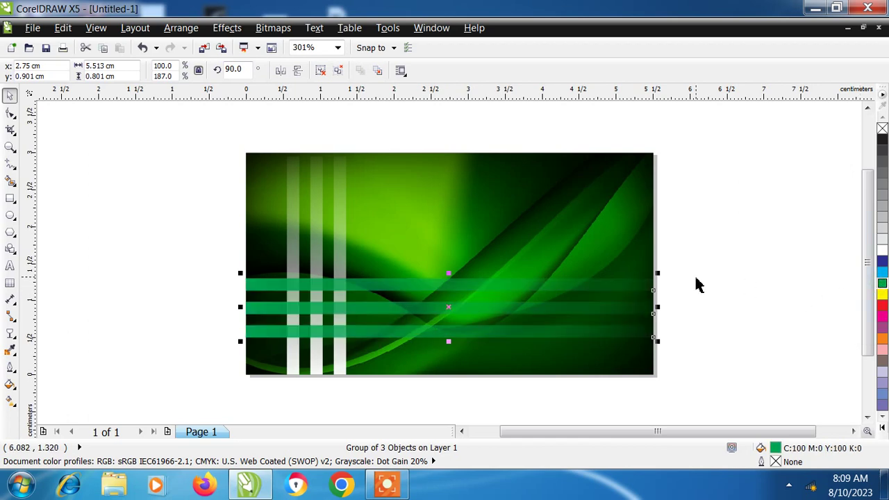
pyautogui.click(194, 255)
pyautogui.click(345, 258)
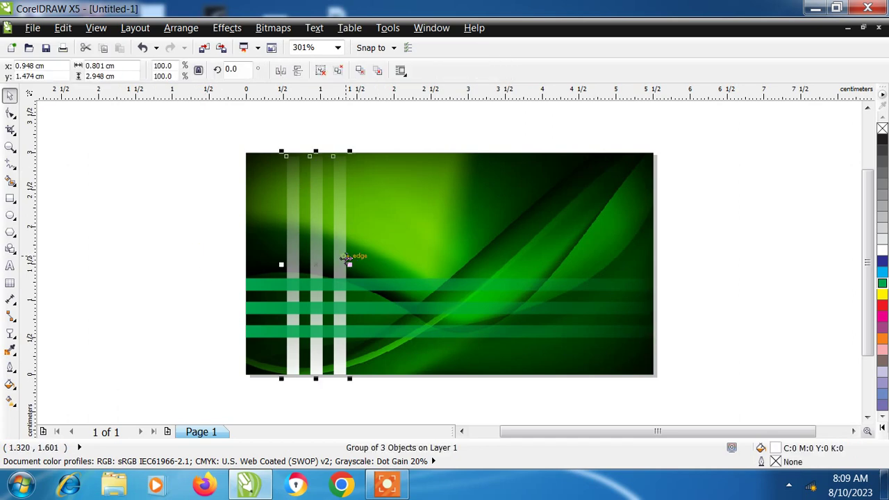
pyautogui.click(883, 283)
pyautogui.click(693, 317)
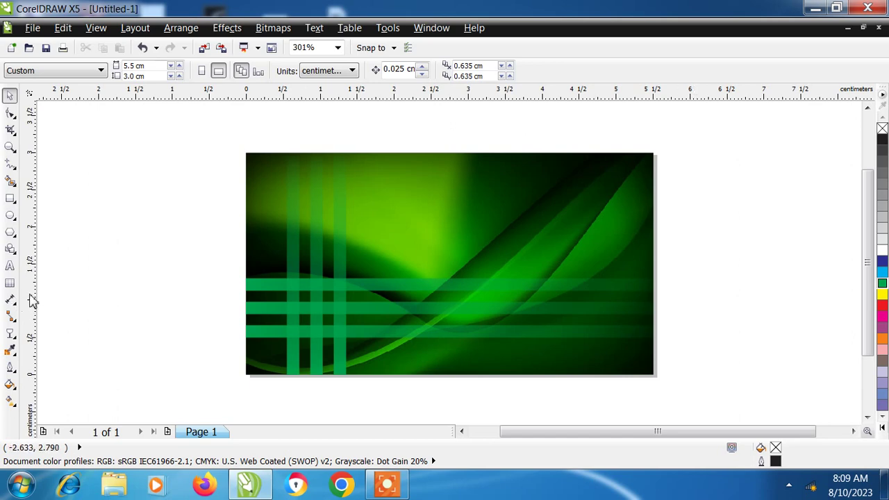
# Step: Draw a square of about 1.15 cm to the right of the vertical bars and above the horizontal ones
pyautogui.click(10, 198)
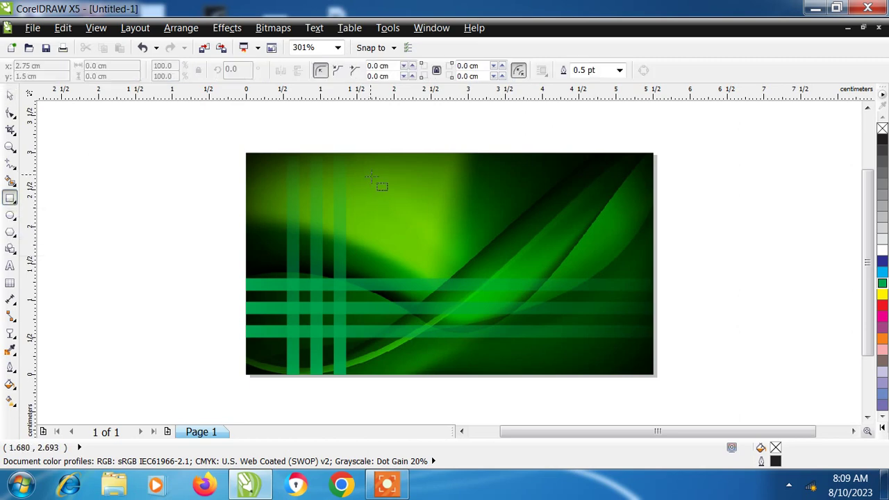
pyautogui.moveTo(370, 173); pyautogui.dragTo(431, 261)
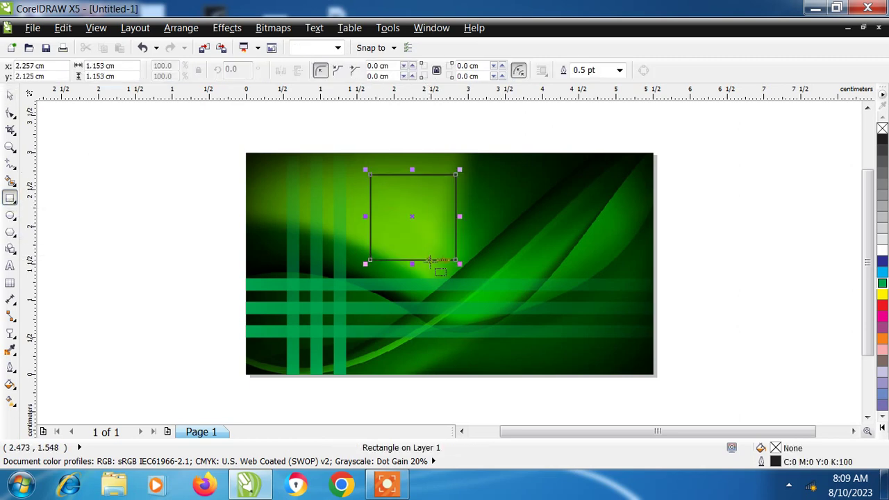
pyautogui.click(10, 97)
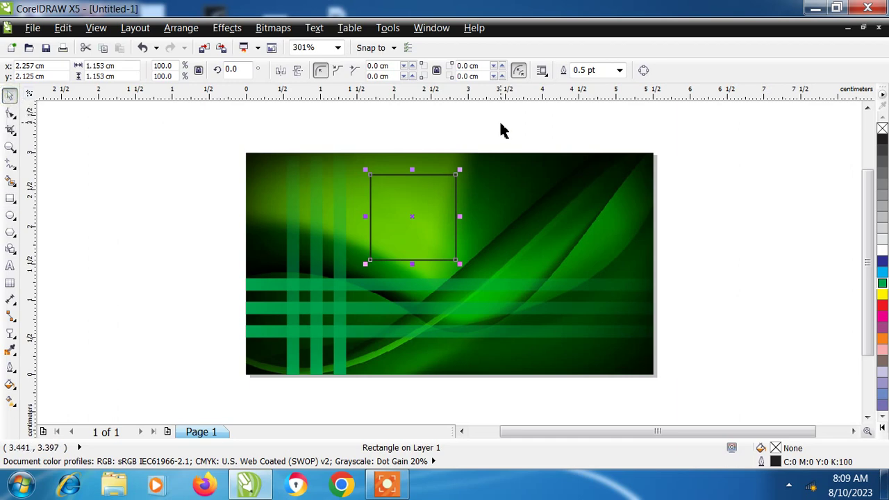
# Step: Give the square a 3 pt white outline and convert that outline to an object
pyautogui.click(621, 71)
pyautogui.click(583, 157)
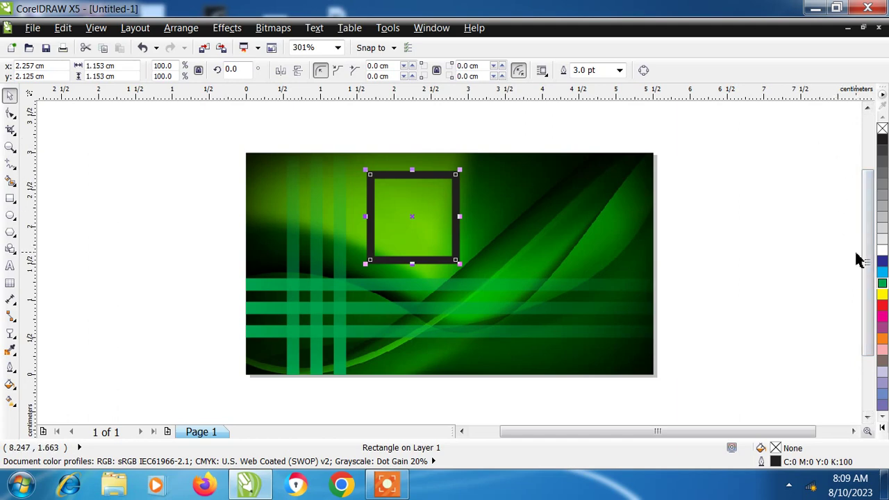
pyautogui.rightClick(881, 251)
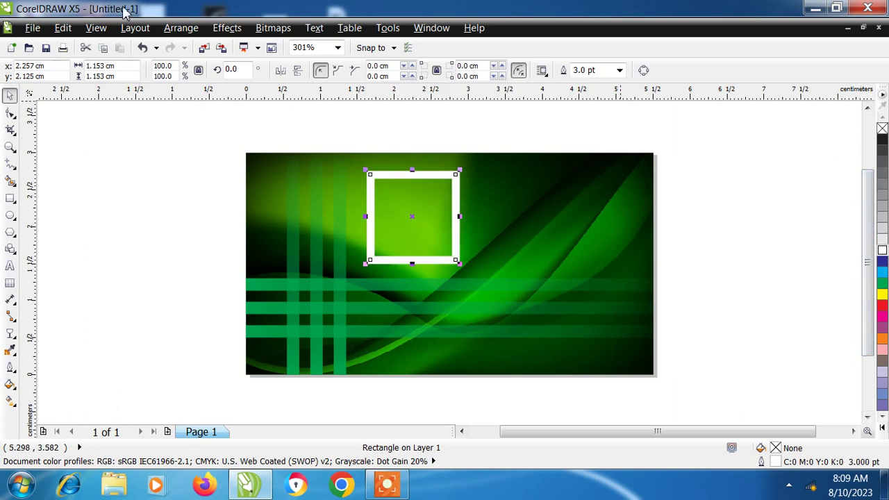
pyautogui.click(182, 30)
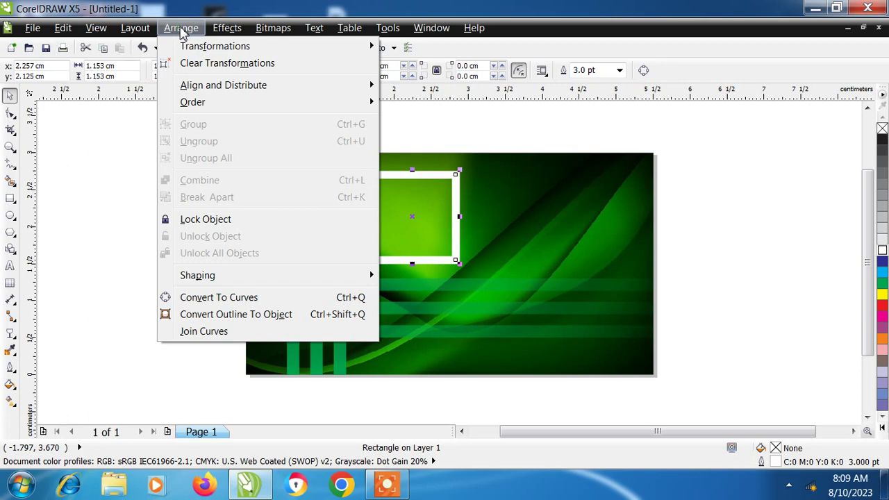
pyautogui.click(209, 313)
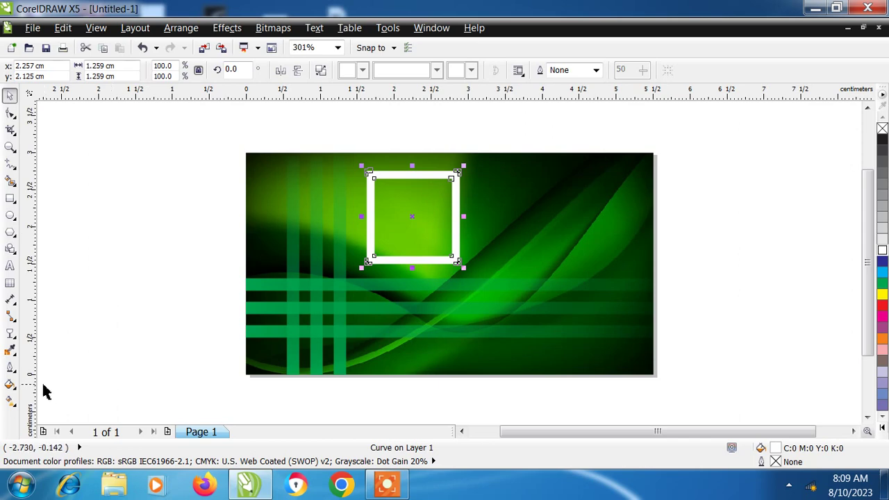
# Step: Try uniform transparency on the white square frame and switch it to linear, fading from left to right
pyautogui.click(10, 335)
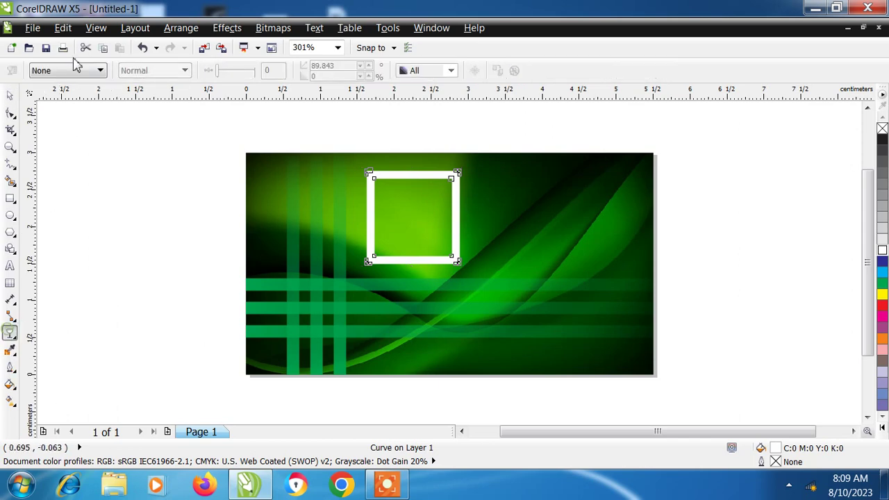
pyautogui.click(99, 71)
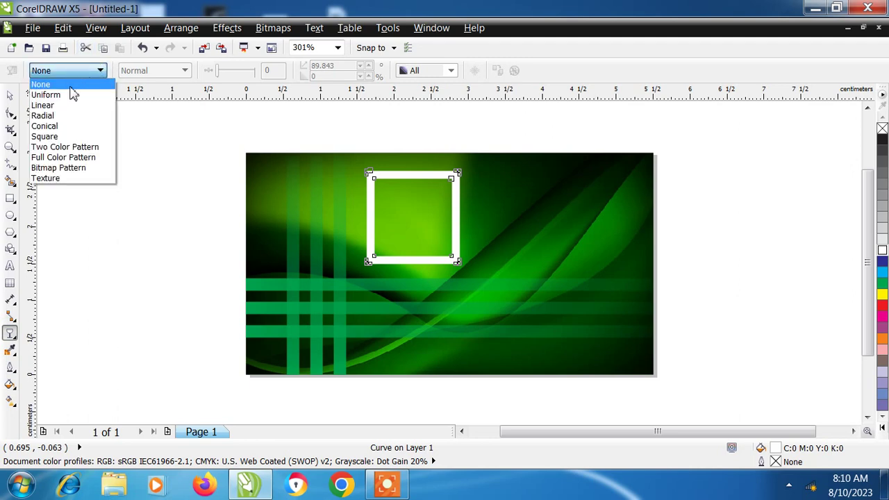
pyautogui.click(68, 95)
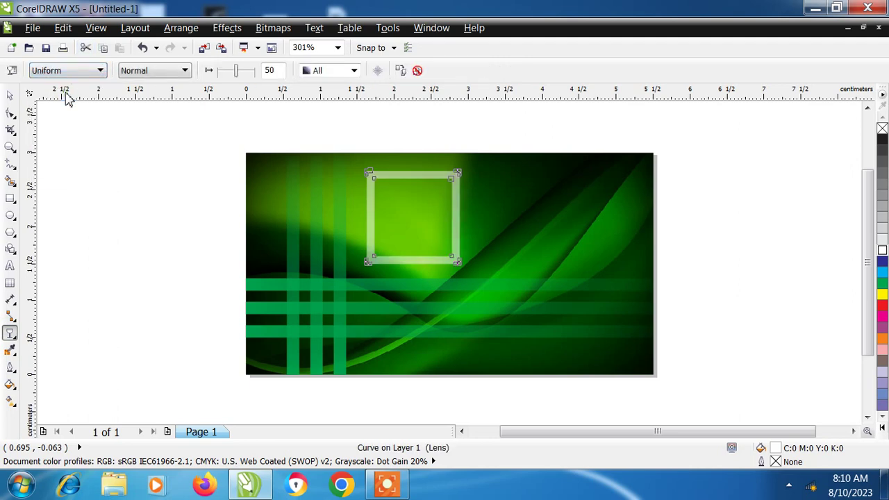
pyautogui.click(100, 70)
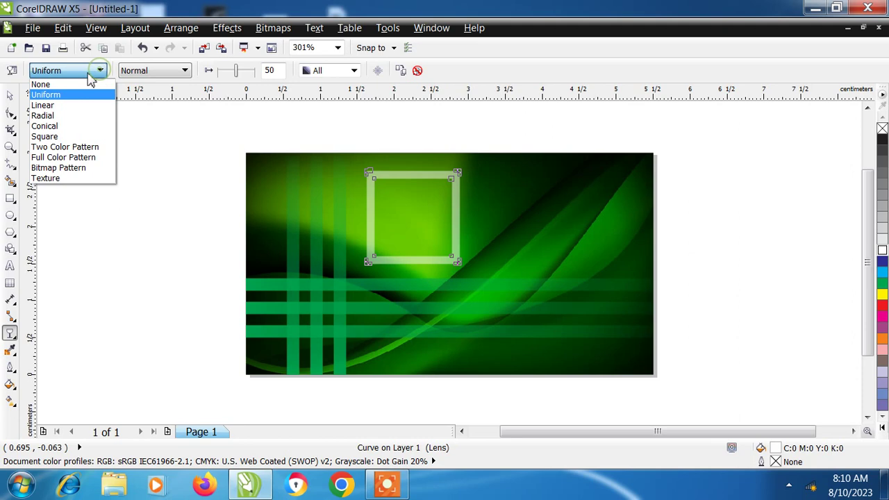
pyautogui.click(62, 105)
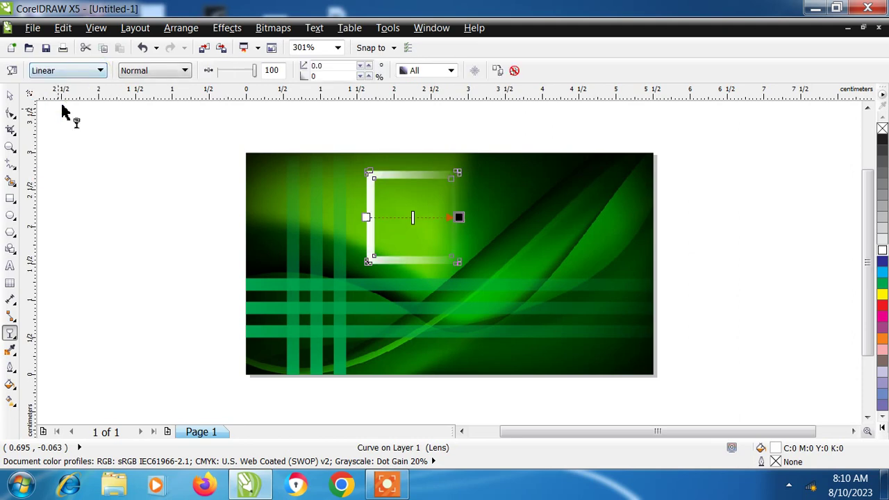
pyautogui.click(10, 95)
pyautogui.click(101, 202)
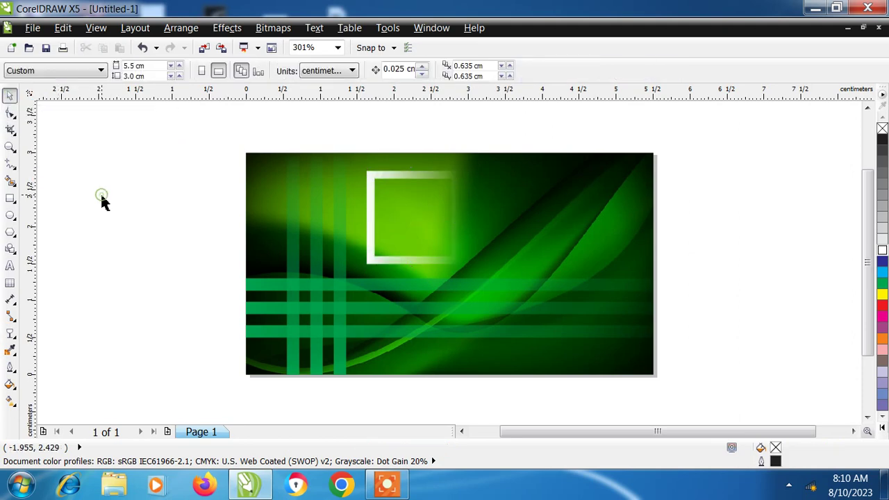
# Step: Duplicate the fading frame about 0.58 cm right and 0.30 cm down, and shrink the copy toward its lower-left corner
pyautogui.click(373, 245)
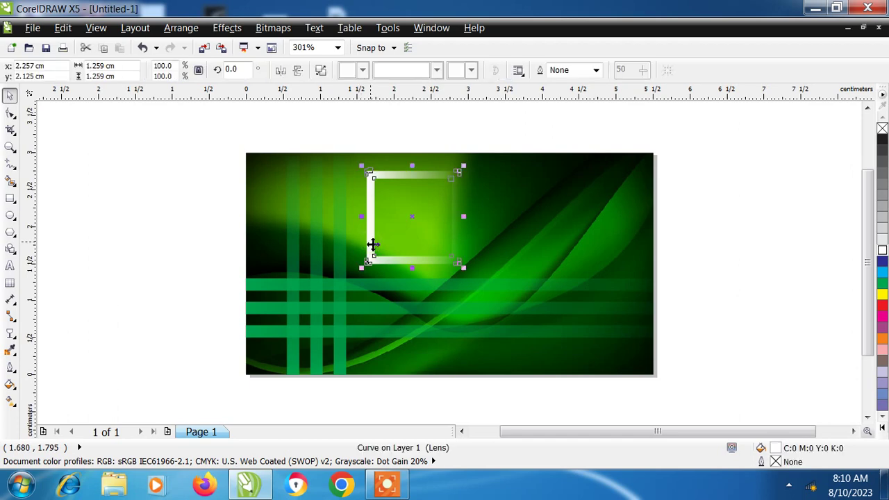
pyautogui.moveTo(373, 245); pyautogui.dragTo(419, 262)
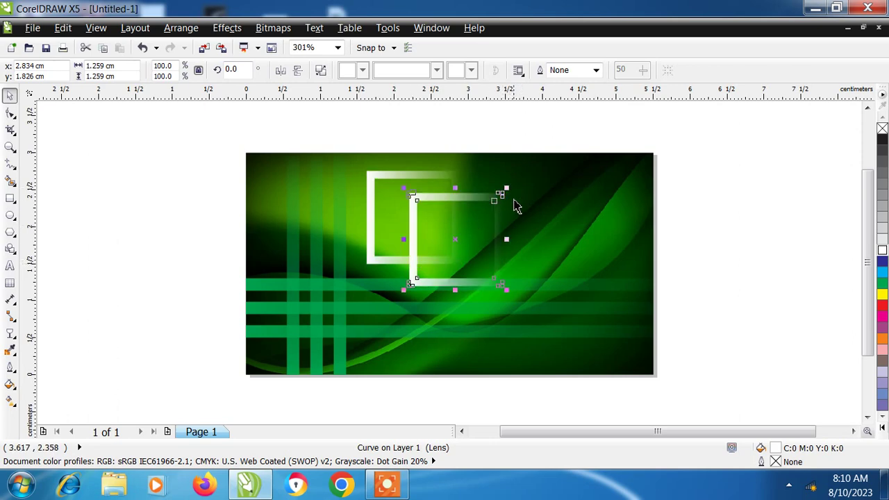
pyautogui.moveTo(506, 188); pyautogui.dragTo(488, 207)
pyautogui.moveTo(466, 252); pyautogui.dragTo(472, 240)
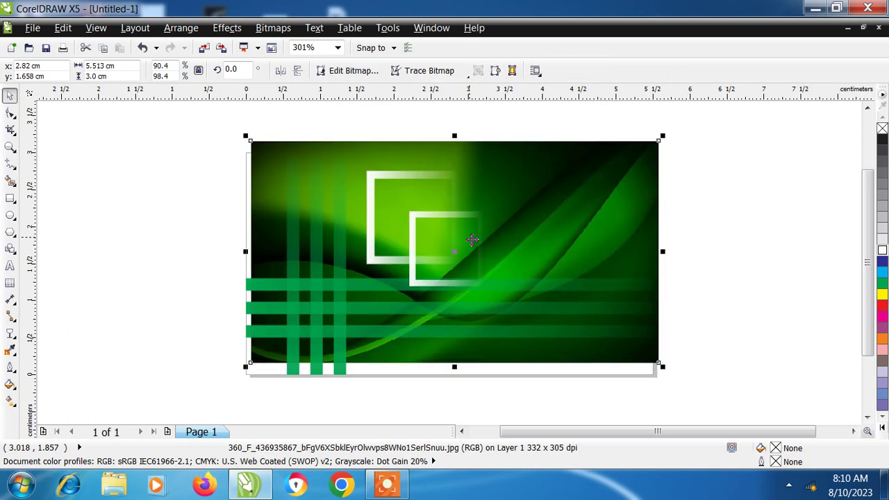
pyautogui.hotkey('ctrl', 'z')
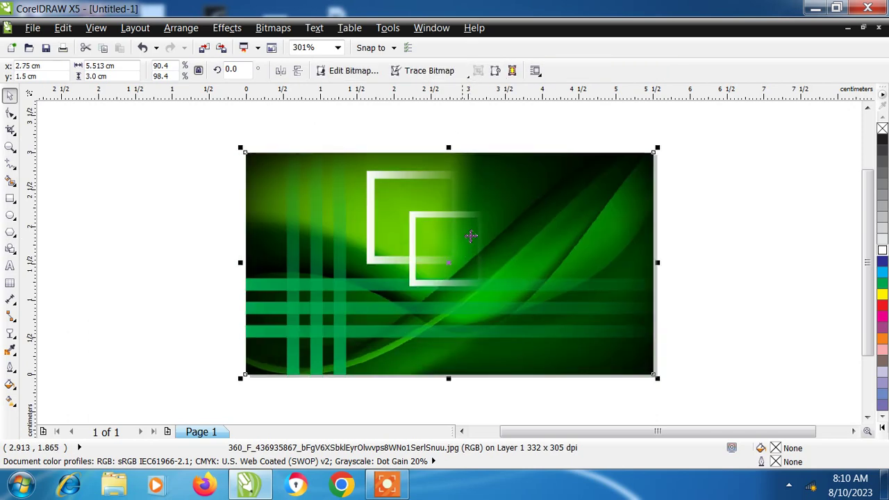
# Step: Duplicate the smaller fading white frame about 1.34 cm to the right and 0.57 cm up
pyautogui.click(147, 214)
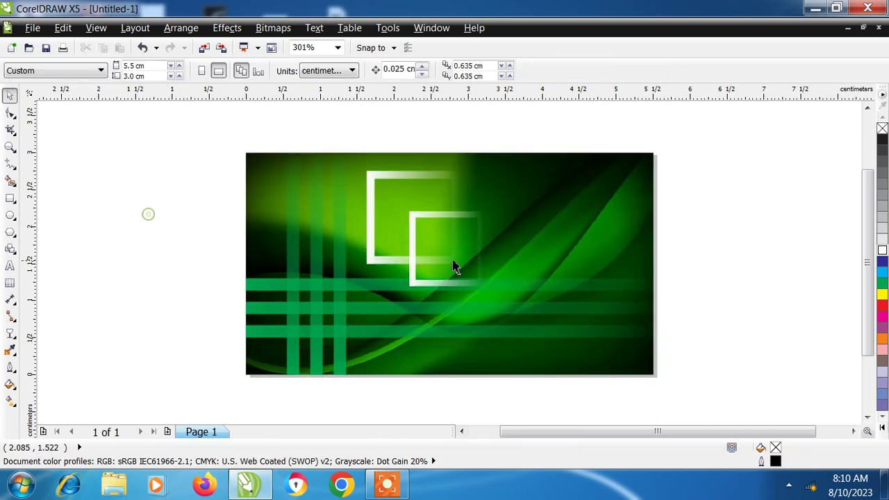
pyautogui.click(413, 243)
pyautogui.moveTo(413, 244); pyautogui.dragTo(514, 207)
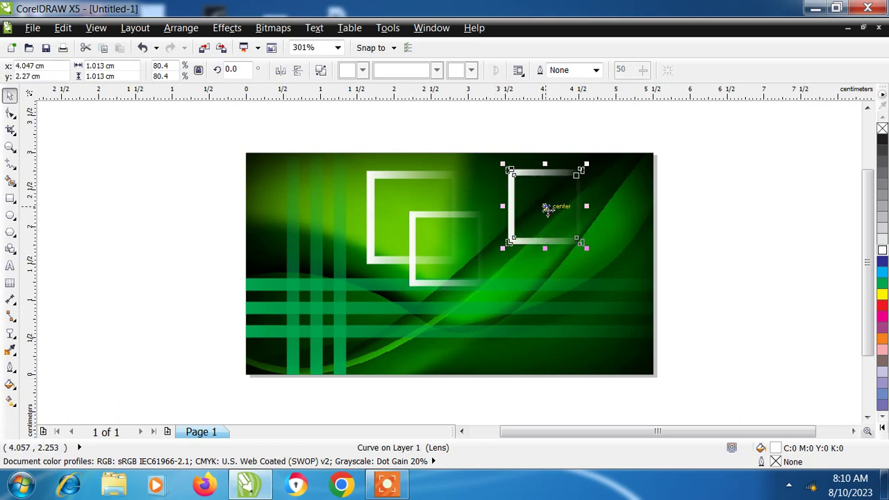
# Step: Duplicate the new frame about 0.31 cm right and 0.32 cm down, and shrink the copy to about 0.83 cm toward its lower-left corner
pyautogui.moveTo(549, 207); pyautogui.dragTo(571, 229)
pyautogui.rightClick(571, 234)
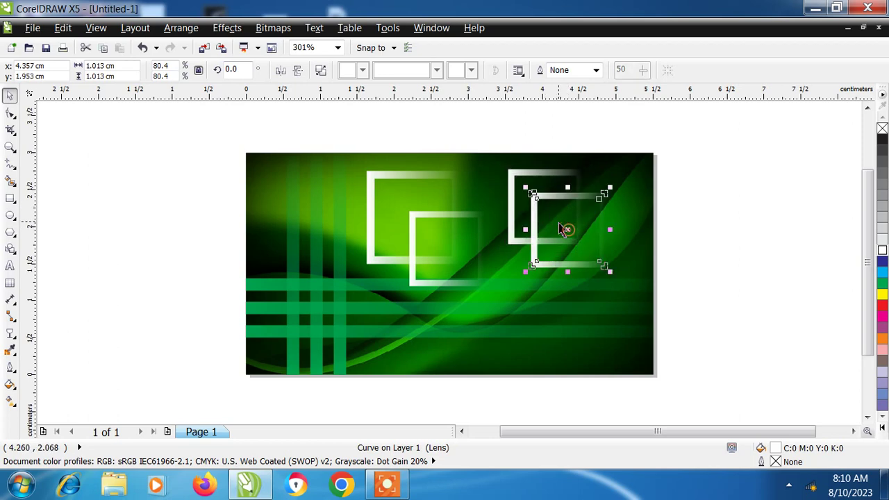
pyautogui.moveTo(609, 188); pyautogui.dragTo(598, 203)
pyautogui.click(542, 133)
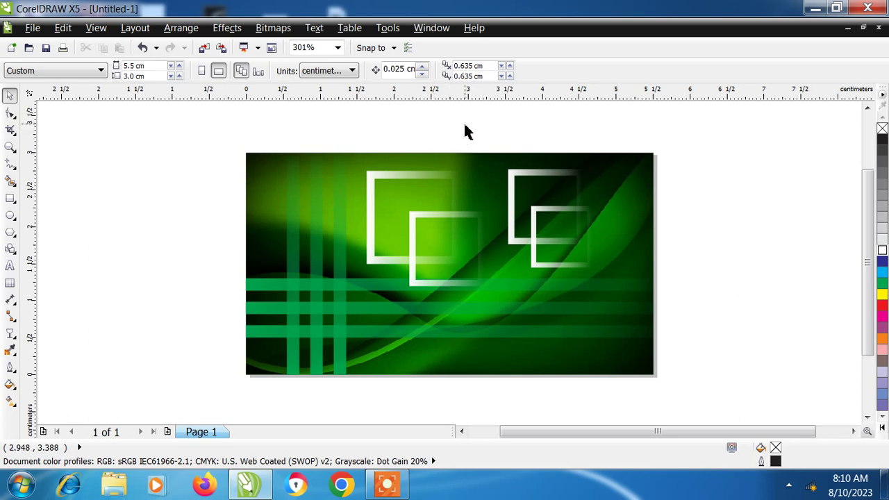
# Step: Recolor the two right-hand frames gray, with 40% black for the larger one and a slightly darker gray for the smaller one
pyautogui.click(528, 183)
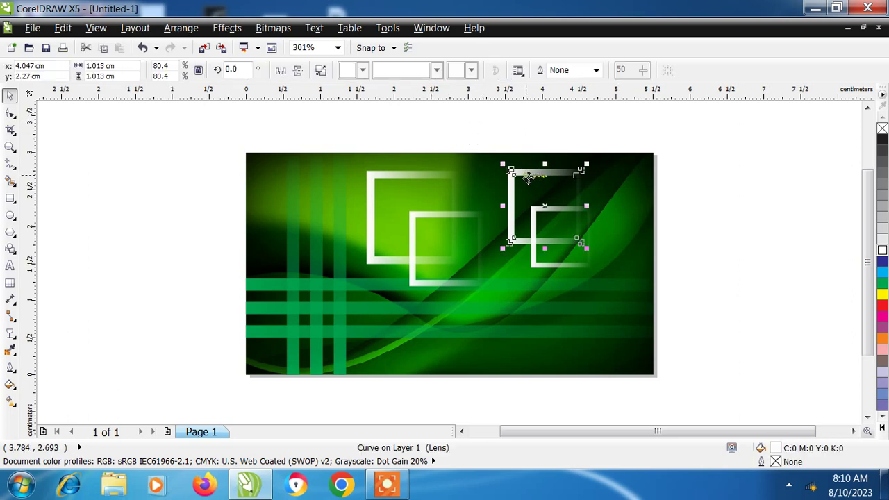
pyautogui.rightClick(882, 205)
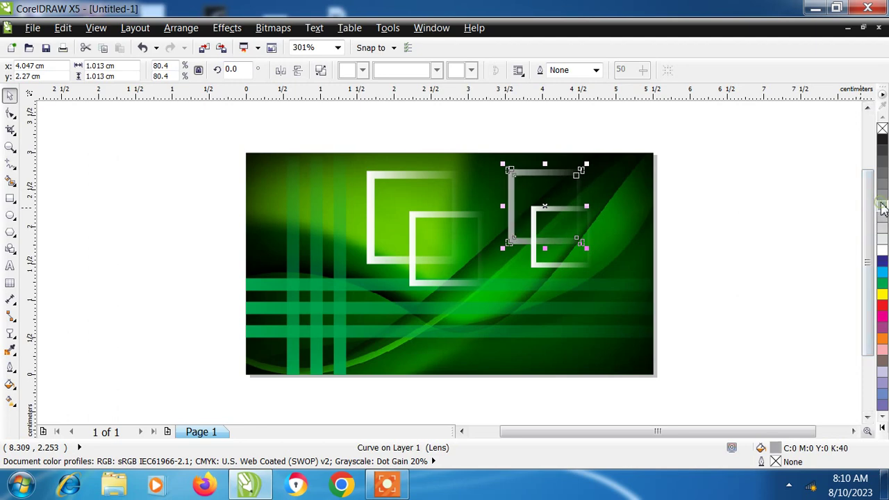
pyautogui.click(789, 192)
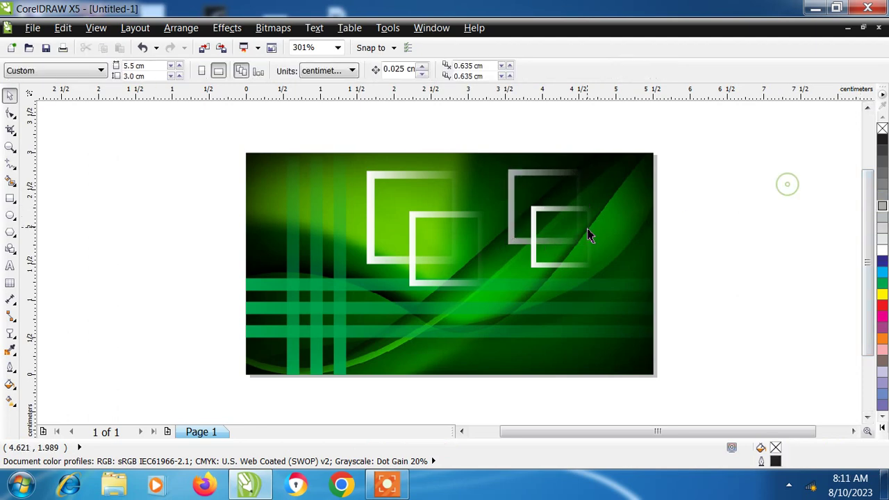
pyautogui.click(542, 210)
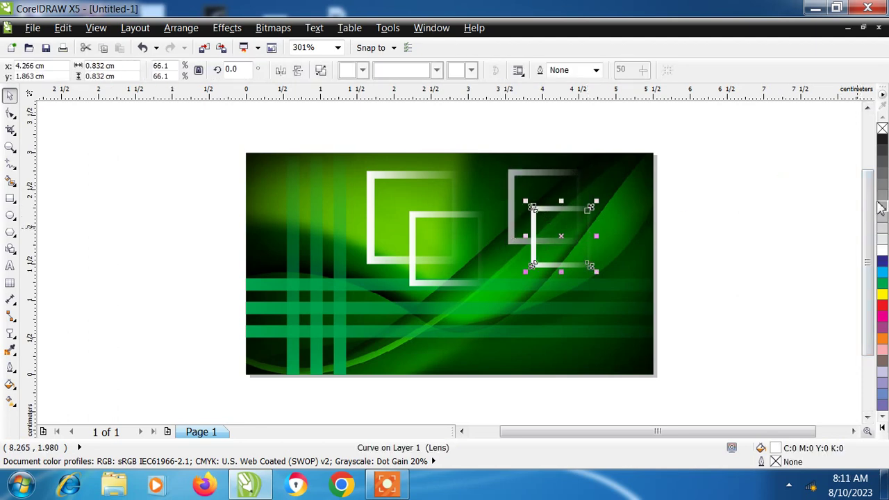
pyautogui.rightClick(883, 205)
pyautogui.click(802, 236)
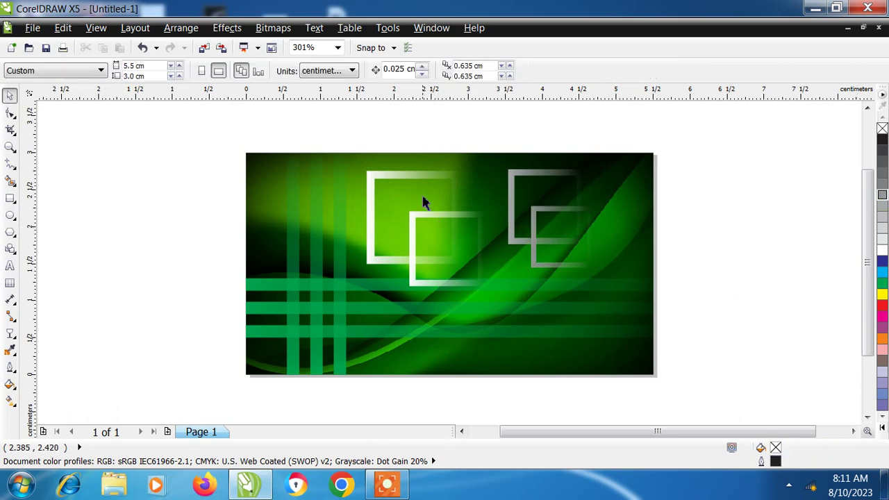
# Step: Fill the largest frame in the left-hand pair with light gray and the smaller overlapping frame with yellow
pyautogui.click(408, 175)
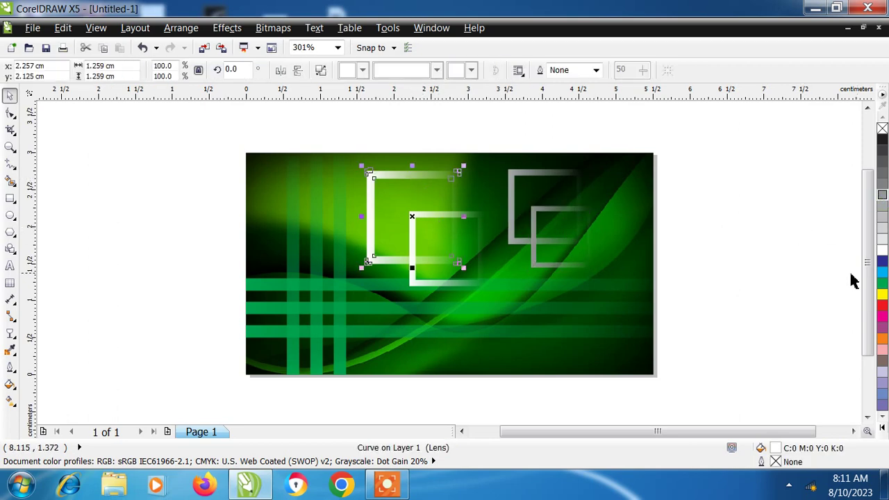
pyautogui.rightClick(882, 236)
pyautogui.click(756, 186)
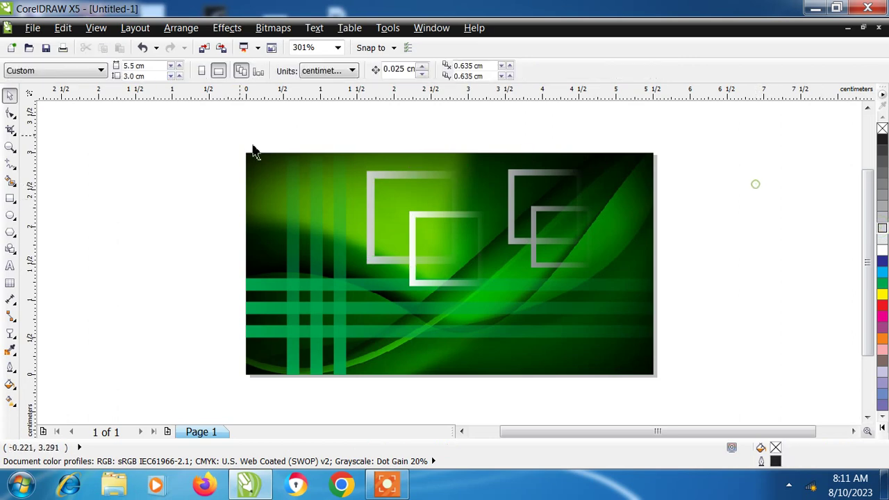
pyautogui.click(427, 218)
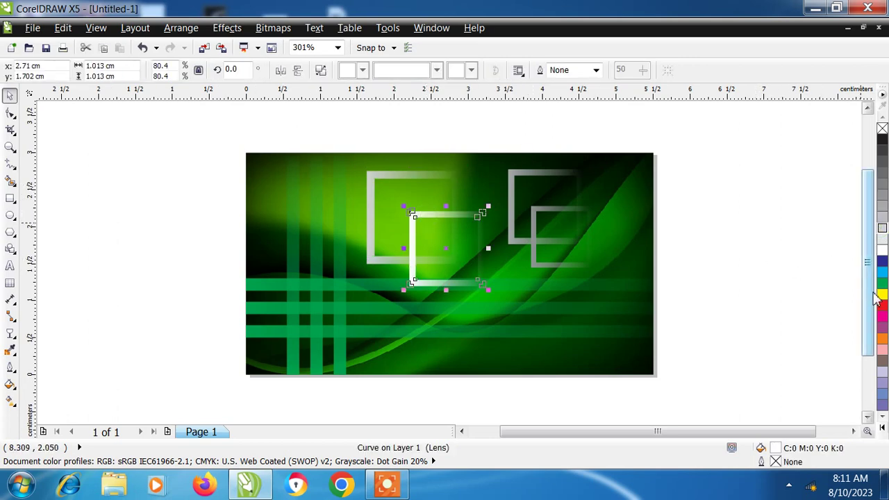
pyautogui.click(882, 294)
pyautogui.click(705, 230)
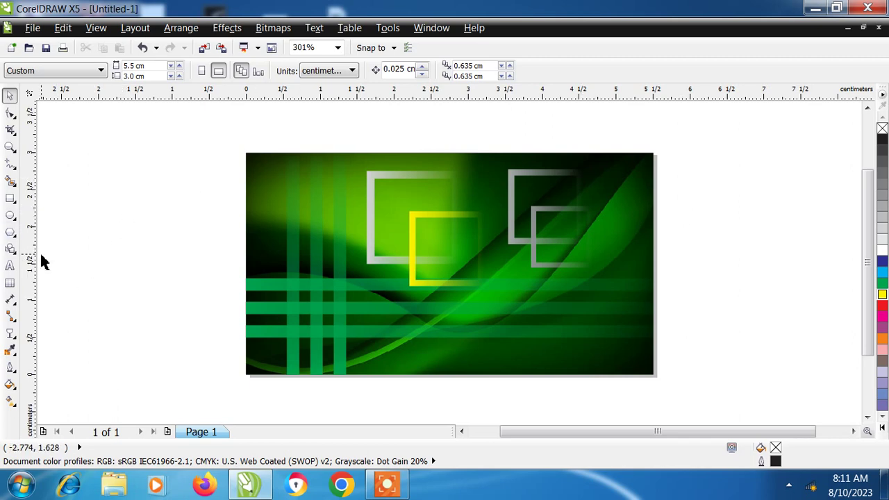
# Step: Draw a 3 cm vertical Bézier line between the first two vertical bars and color its outline green (C100 M0 Y100 K0)
pyautogui.click(11, 165)
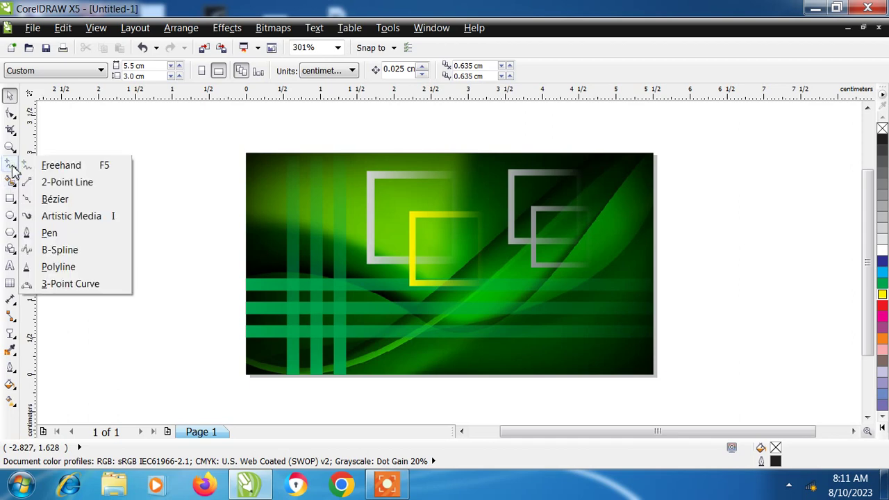
pyautogui.click(50, 198)
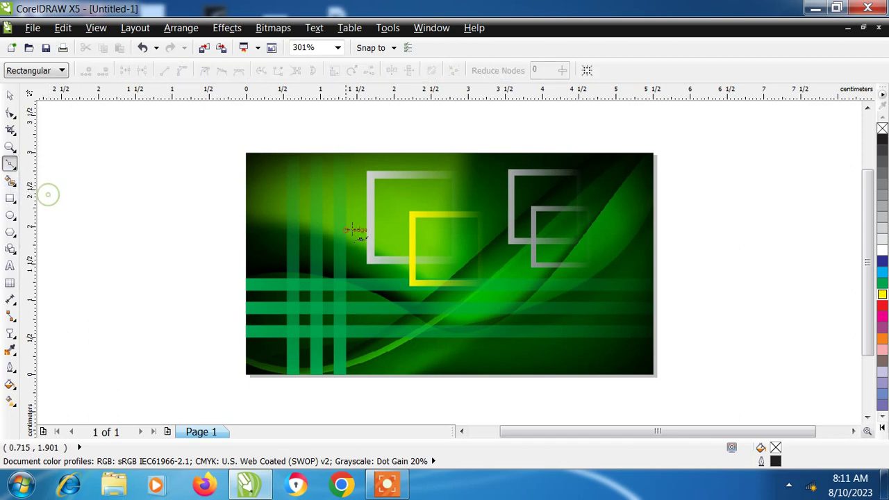
pyautogui.click(305, 152)
pyautogui.click(305, 375)
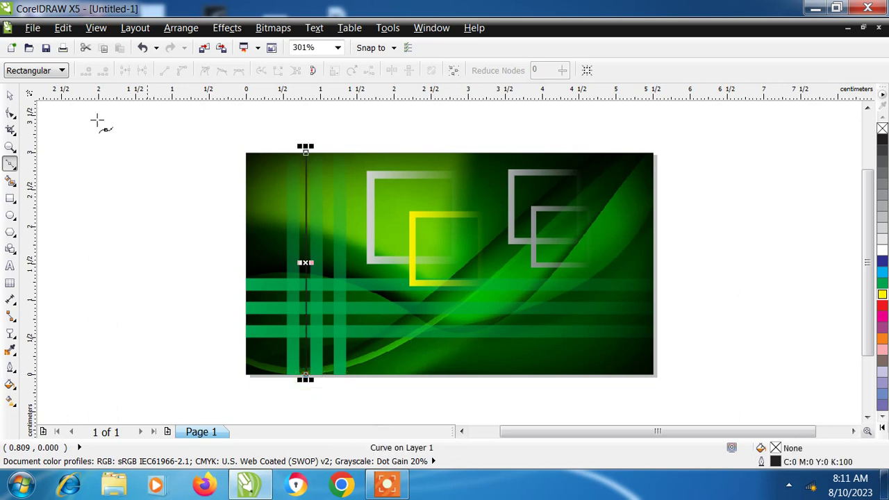
pyautogui.click(11, 96)
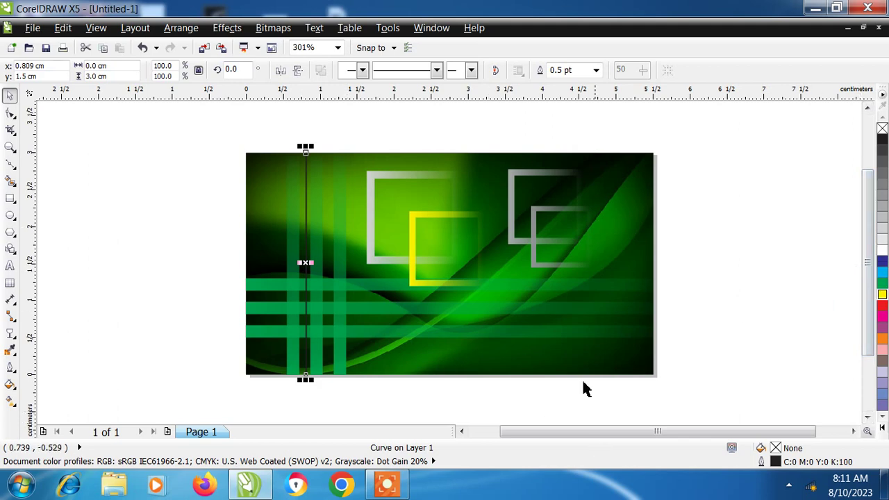
pyautogui.rightClick(882, 284)
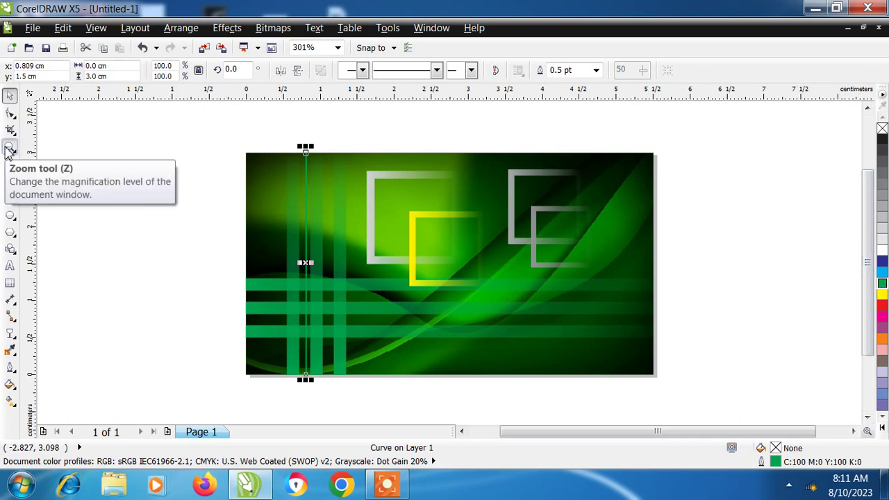
# Step: Shift the thin vertical line slightly left to about x 0.79 cm, centering it between the first two vertical bars
pyautogui.click(10, 146)
pyautogui.moveTo(308, 124); pyautogui.dragTo(389, 200)
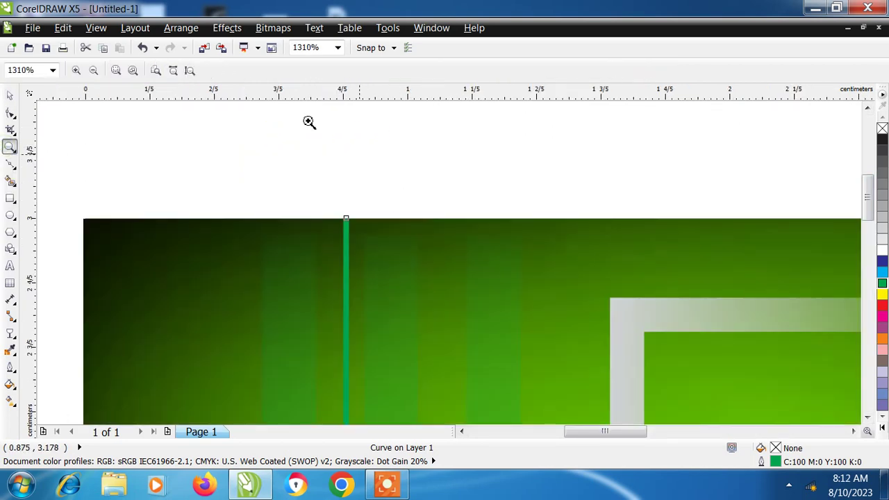
pyautogui.click(11, 97)
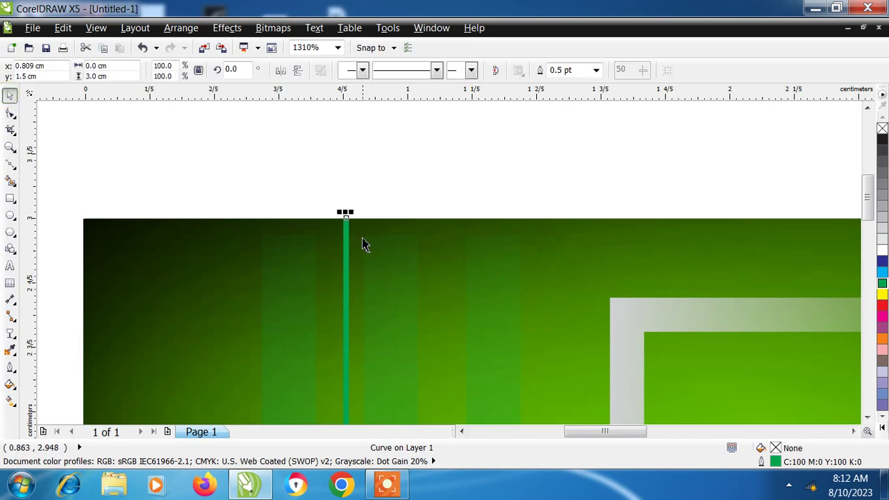
pyautogui.moveTo(344, 239); pyautogui.dragTo(341, 240)
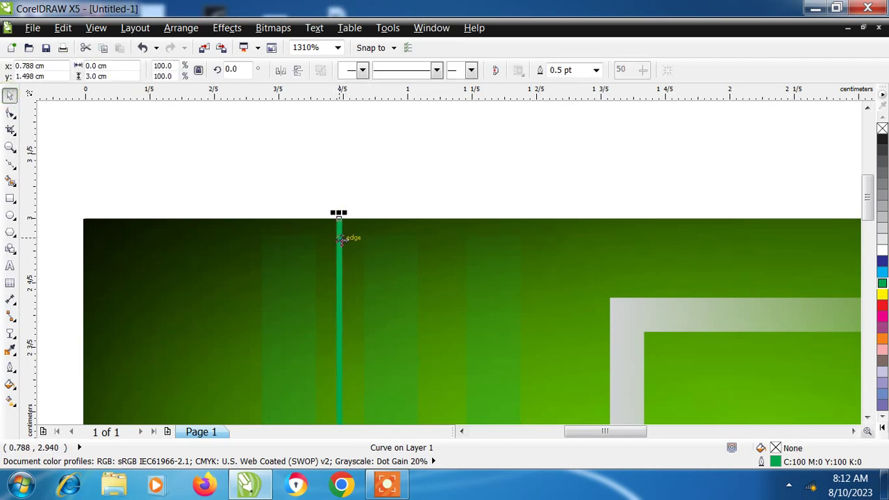
pyautogui.click(10, 148)
pyautogui.click(93, 70)
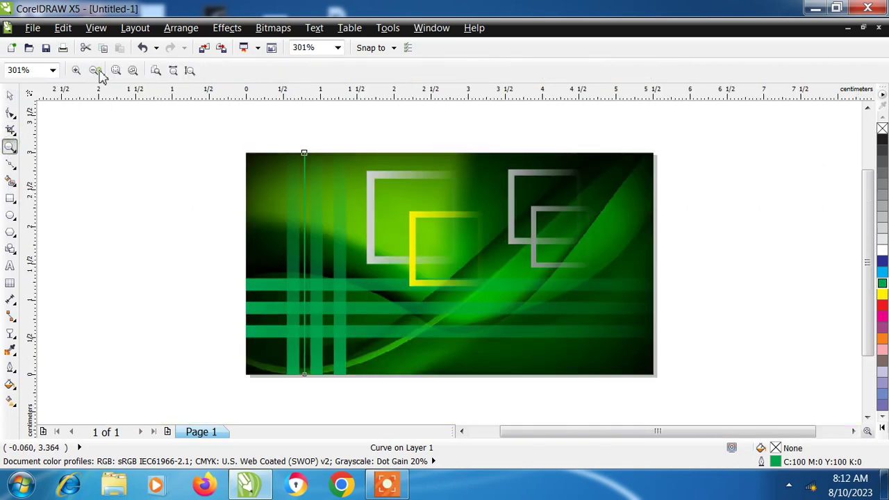
pyautogui.click(9, 95)
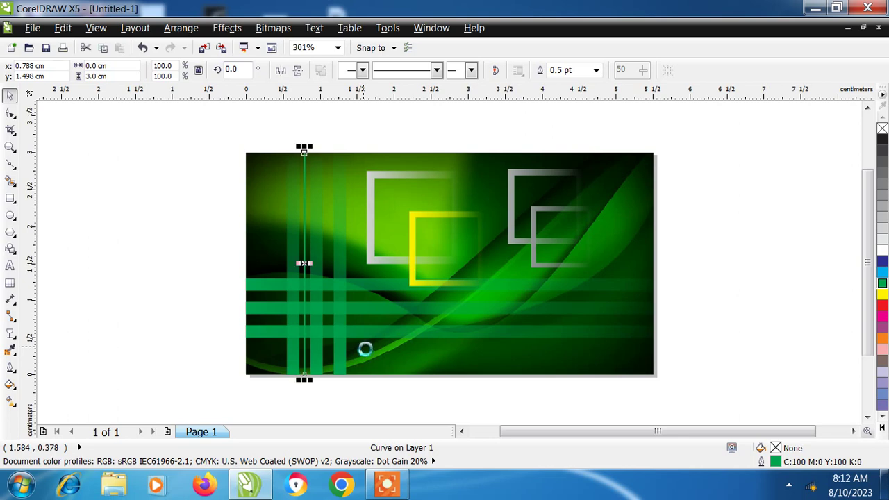
# Step: Duplicate the thin green line and move the copy 0.33 cm right, between the second and third vertical bars
pyautogui.hotkey('ctrl', 'Right')
pyautogui.hotkey('ctrl', 'Right')
pyautogui.hotkey('ctrl', 'Right')
pyautogui.hotkey('ctrl', 'Right')
pyautogui.hotkey('ctrl', 'Right')
pyautogui.hotkey('ctrl', 'Right')
pyautogui.hotkey('ctrl', 'Right')
pyautogui.hotkey('ctrl', 'Right')
pyautogui.hotkey('ctrl', 'Right')
pyautogui.hotkey('ctrl', 'Right')
pyautogui.hotkey('ctrl', 'Right')
pyautogui.hotkey('ctrl', 'Right')
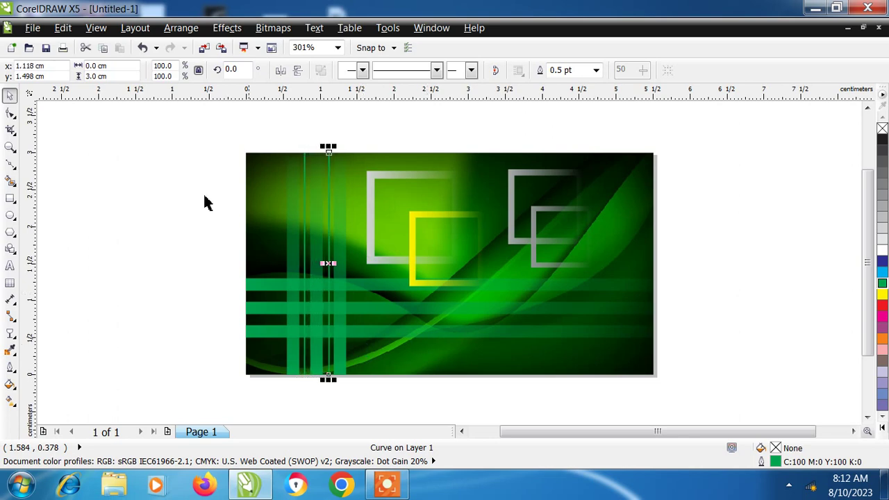
pyautogui.click(205, 234)
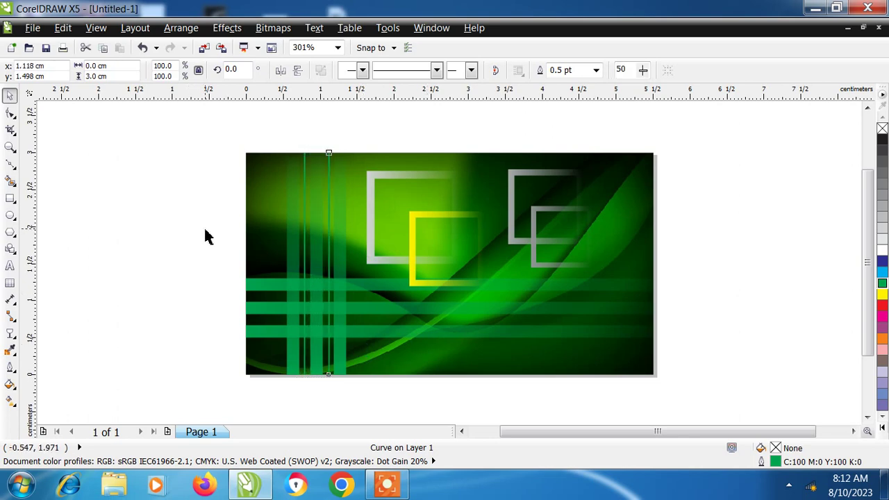
# Step: Duplicate the right-hand thin vertical line in place and rotate the copy 90 degrees
pyautogui.click(331, 302)
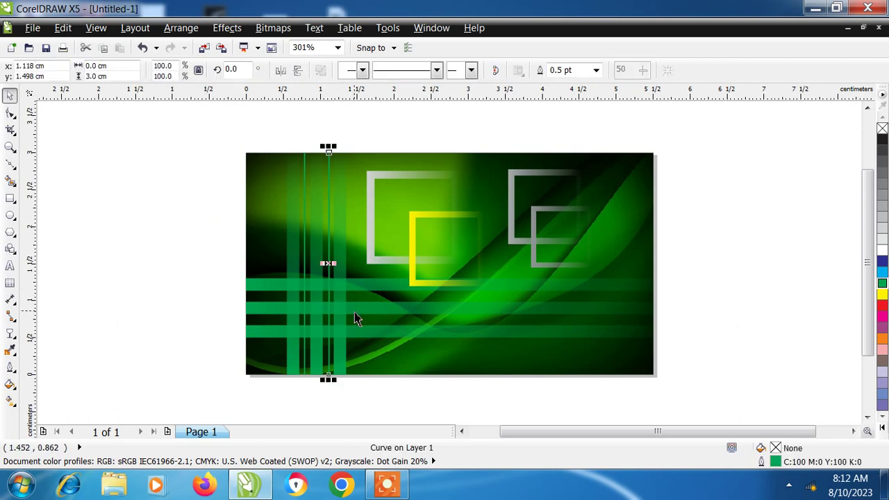
pyautogui.moveTo(329, 265); pyautogui.dragTo(330, 264)
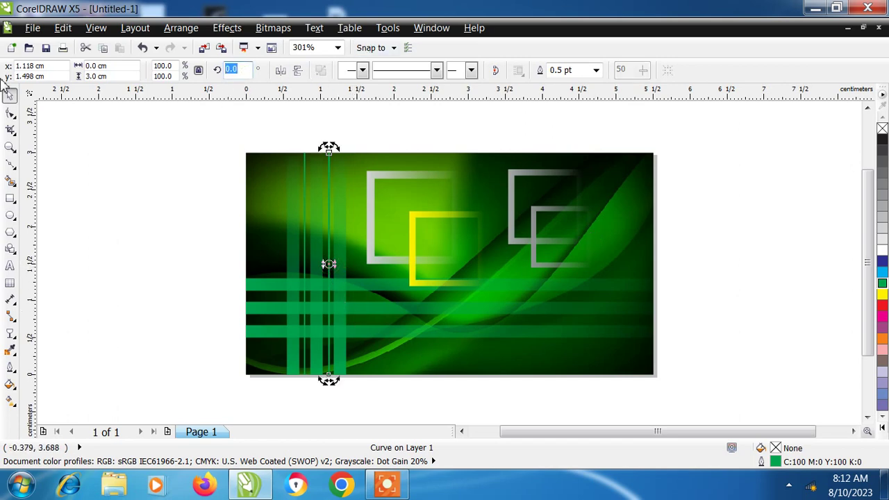
pyautogui.write('90')
pyautogui.press('Return')
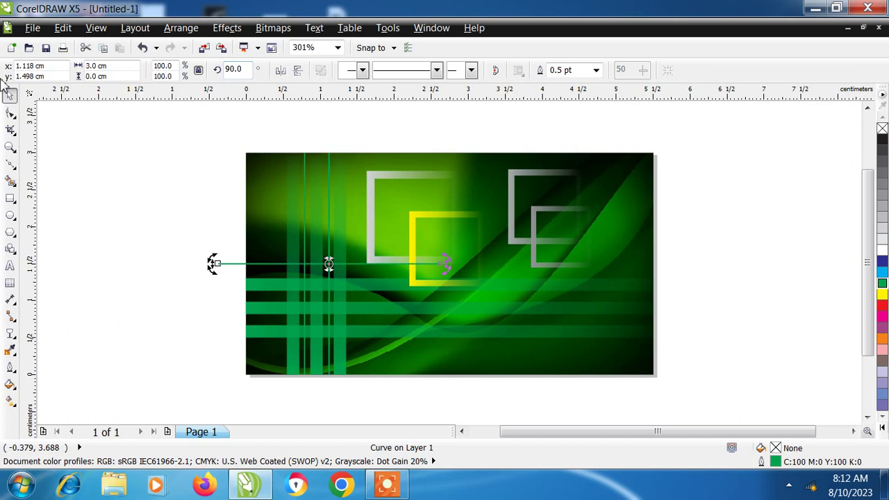
# Step: Move the horizontal thin line between the lower two horizontal bars and stretch it to the image's right edge, about 5.62 cm long
pyautogui.click(131, 204)
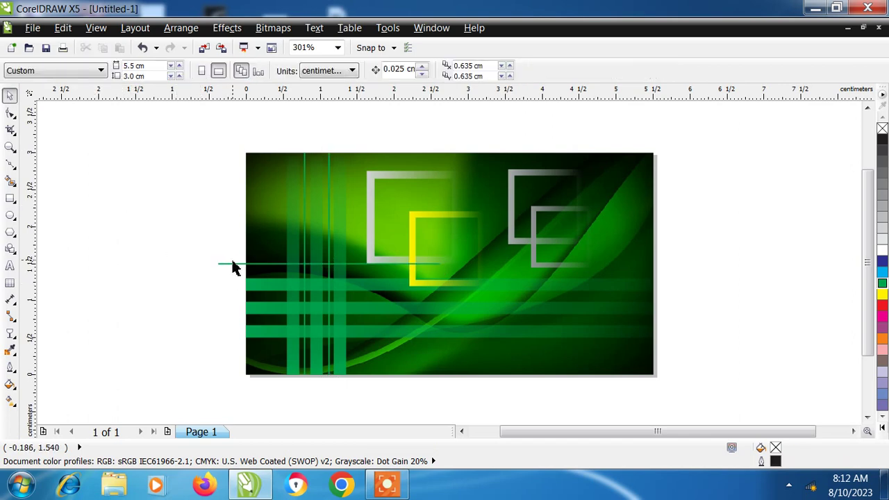
pyautogui.moveTo(233, 265); pyautogui.dragTo(251, 321)
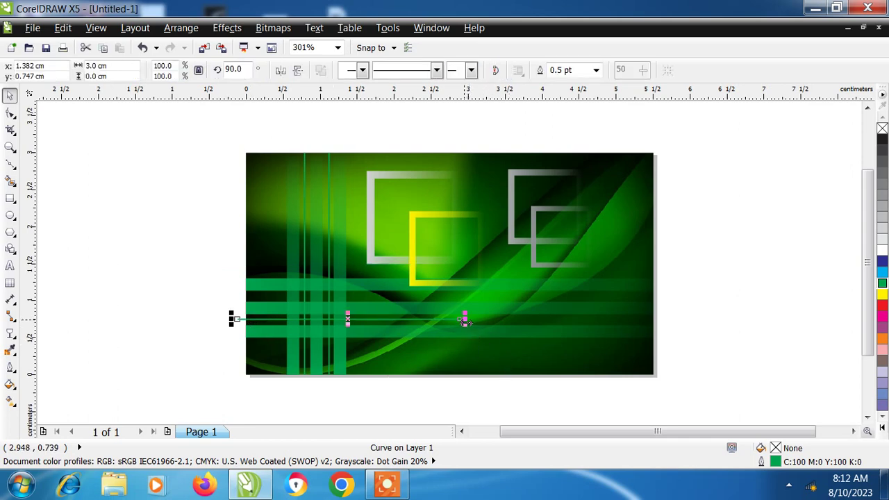
pyautogui.moveTo(465, 320); pyautogui.dragTo(662, 339)
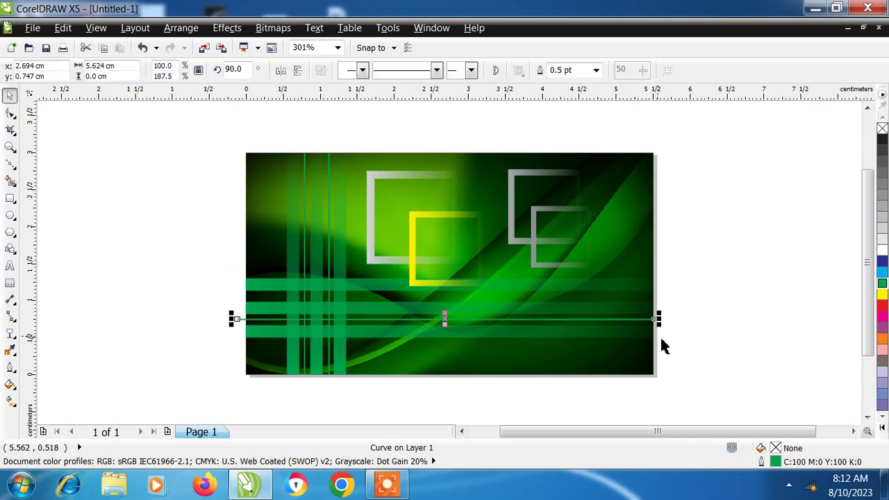
# Step: Duplicate the thin horizontal line and move the copy about 0.31 cm up, between the upper two horizontal bars
pyautogui.press('KP_Add')
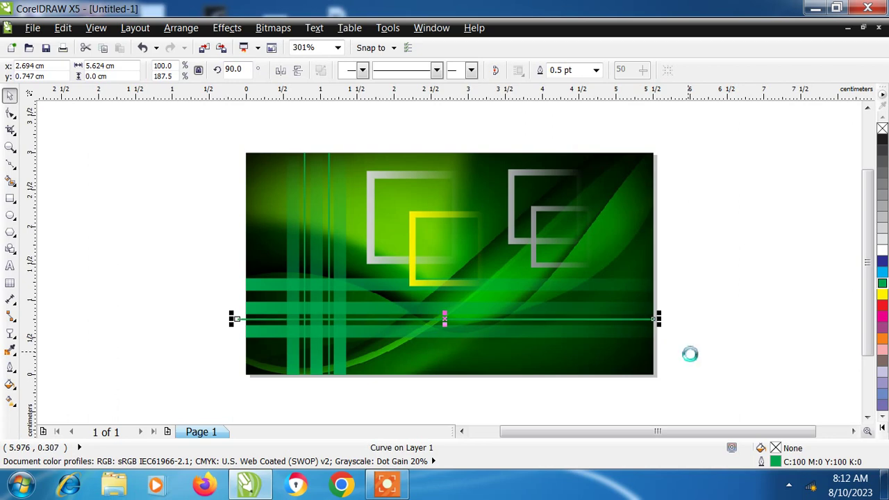
pyautogui.press('Up')
pyautogui.press('Up')
pyautogui.press('Up')
pyautogui.press('Up')
pyautogui.press('Up')
pyautogui.press('Up')
pyautogui.press('Up')
pyautogui.press('Up')
pyautogui.press('Up')
pyautogui.press('Up')
pyautogui.press('Up')
pyautogui.press('Up')
pyautogui.press('Up')
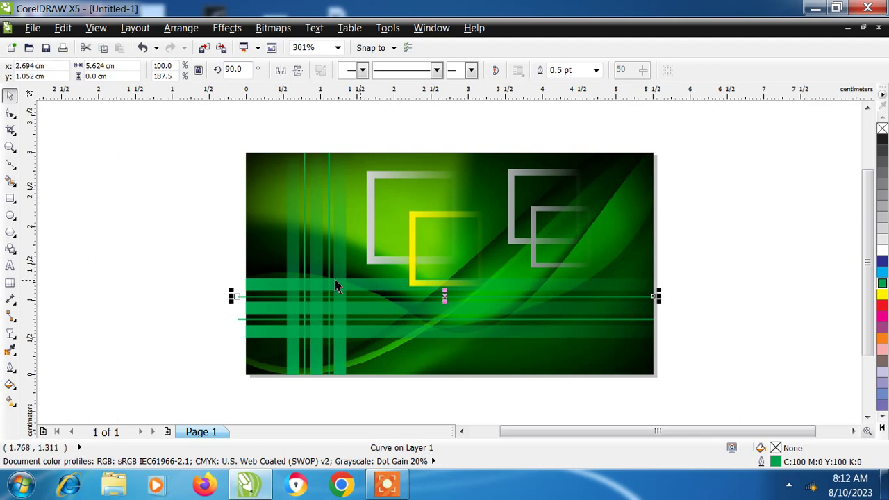
pyautogui.click(205, 253)
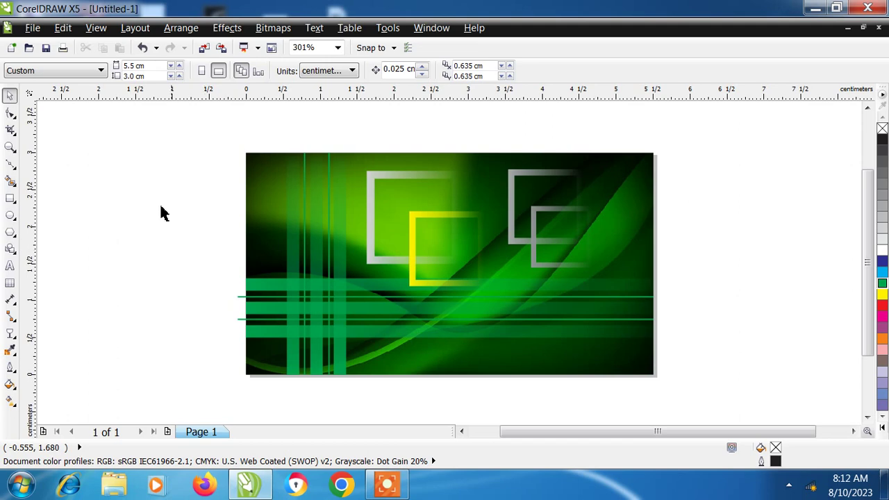
# Step: Draw a thin green bar without outline, about 2.81 × 0.04 cm, from the yellow frame's lower right to the image's right edge
pyautogui.click(10, 198)
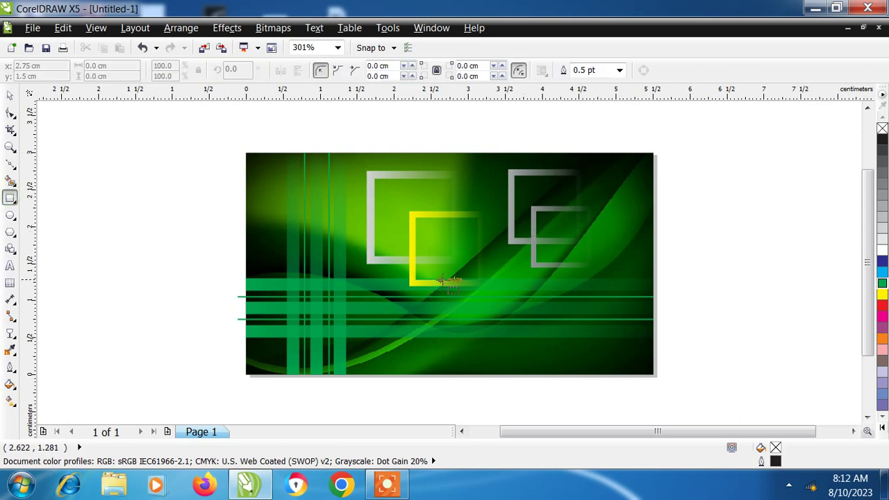
pyautogui.moveTo(445, 270); pyautogui.dragTo(657, 272)
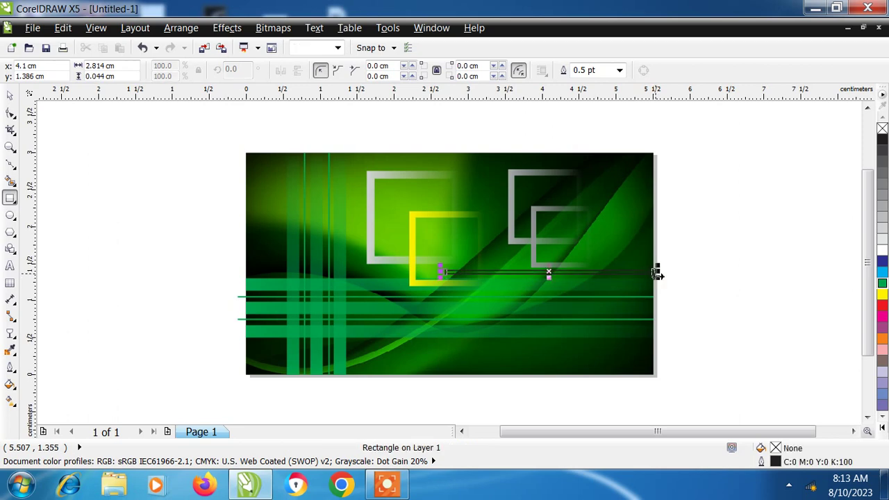
pyautogui.click(10, 96)
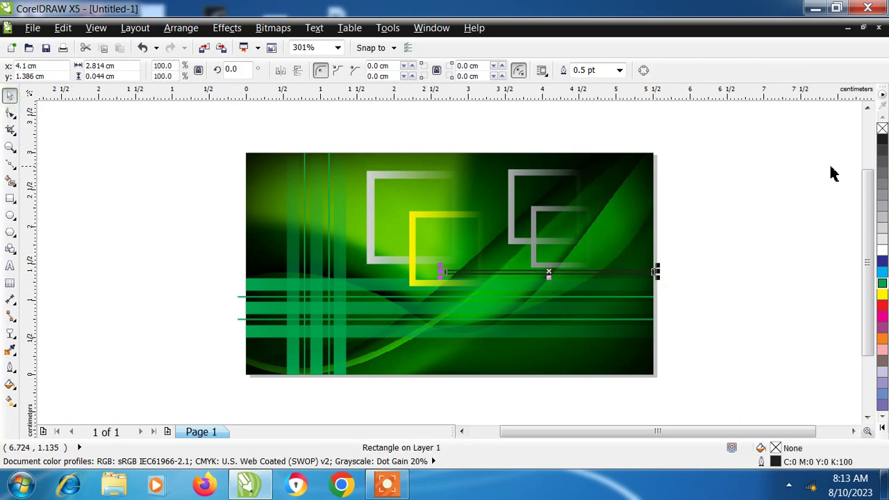
pyautogui.click(882, 283)
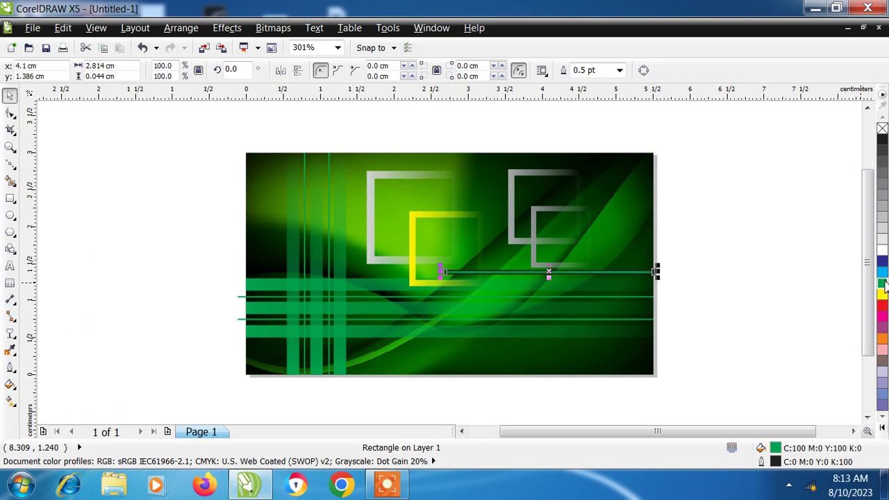
pyautogui.rightClick(882, 128)
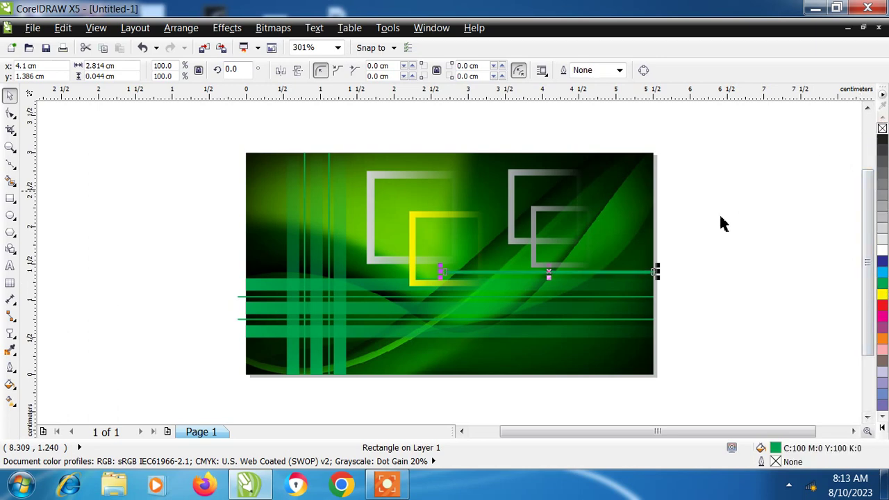
# Step: Duplicate the short thin bar upward three times about 0.085 cm apart, and align all four bars at their right ends
pyautogui.click(10, 146)
pyautogui.moveTo(694, 224); pyautogui.dragTo(308, 337)
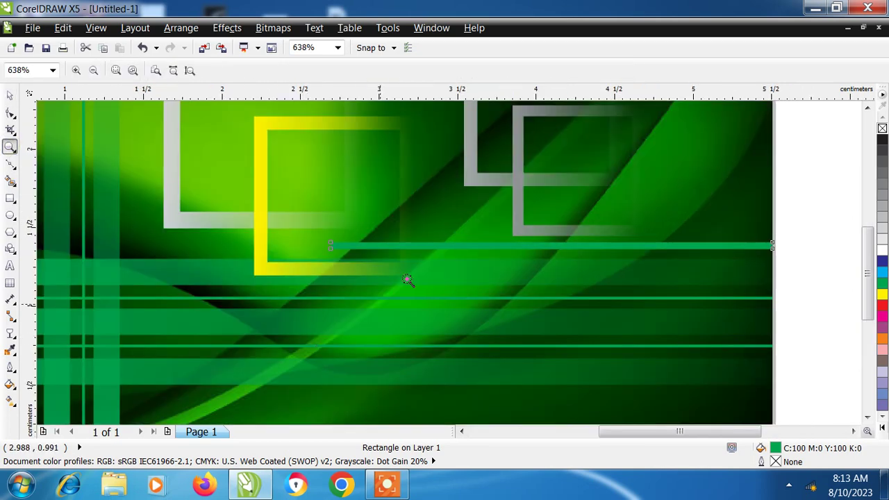
pyautogui.click(10, 96)
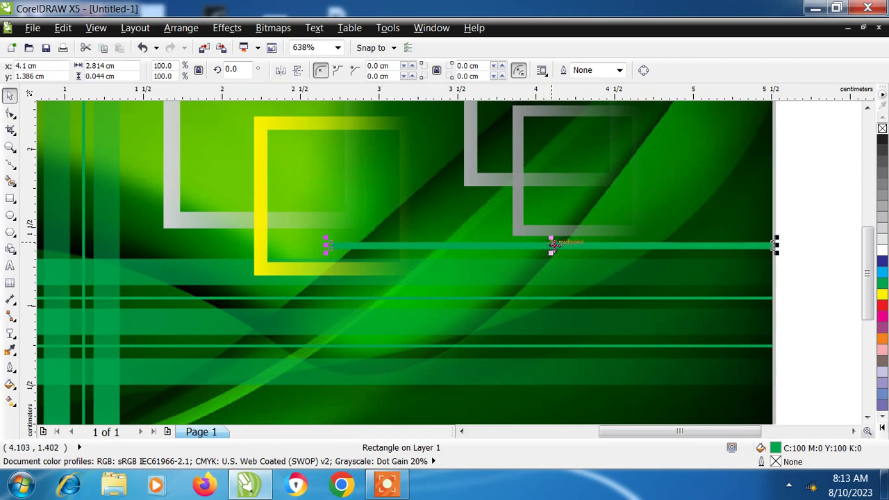
pyautogui.moveTo(552, 245); pyautogui.dragTo(548, 231)
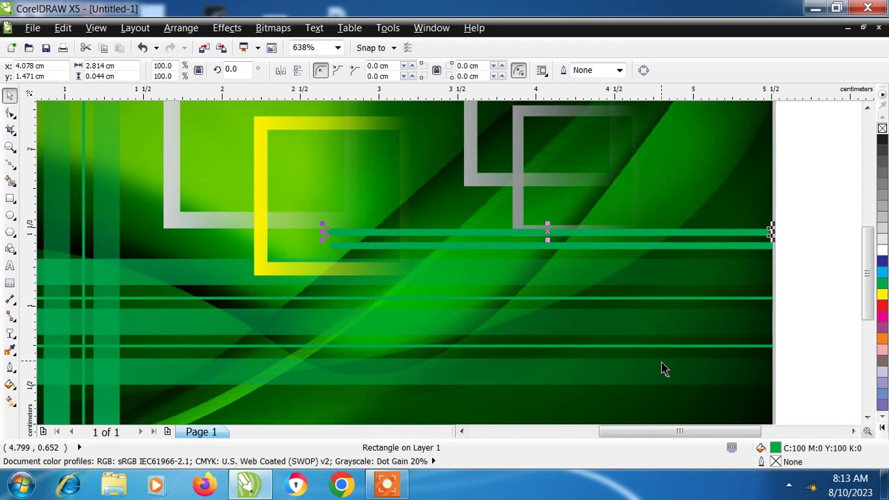
pyautogui.hotkey('ctrl', 'r')
pyautogui.hotkey('ctrl', 'r')
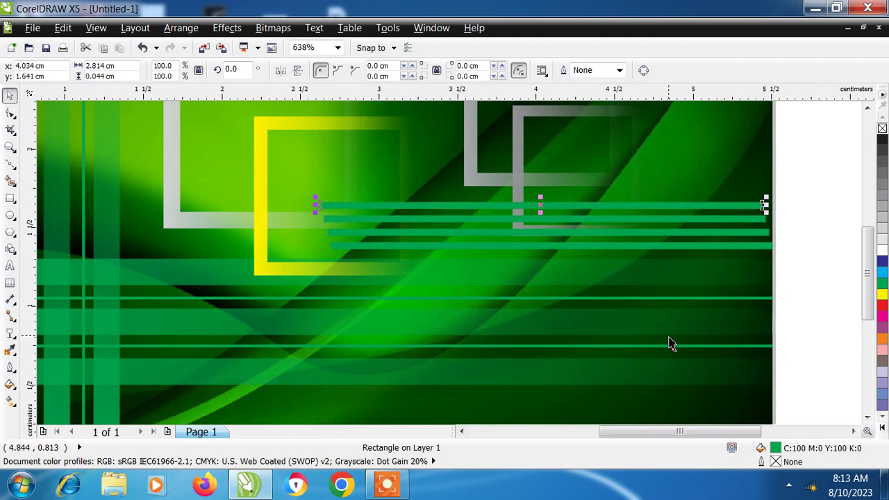
pyautogui.moveTo(816, 183); pyautogui.dragTo(311, 289)
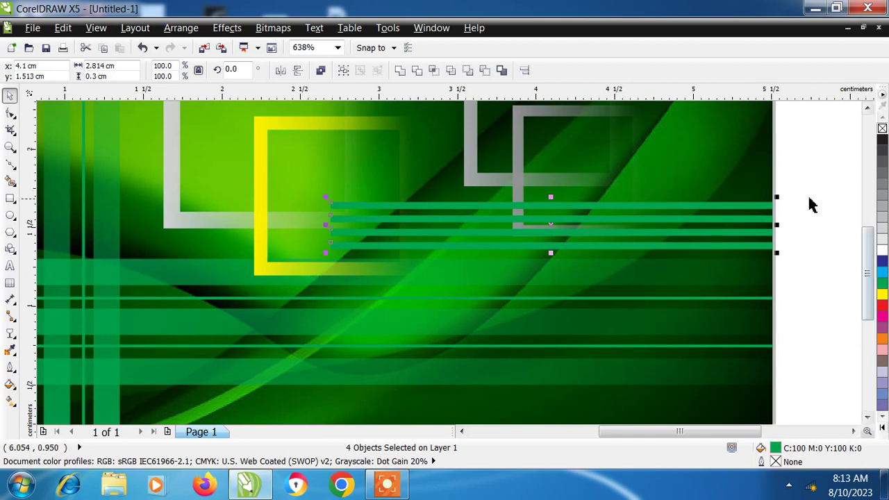
pyautogui.click(801, 202)
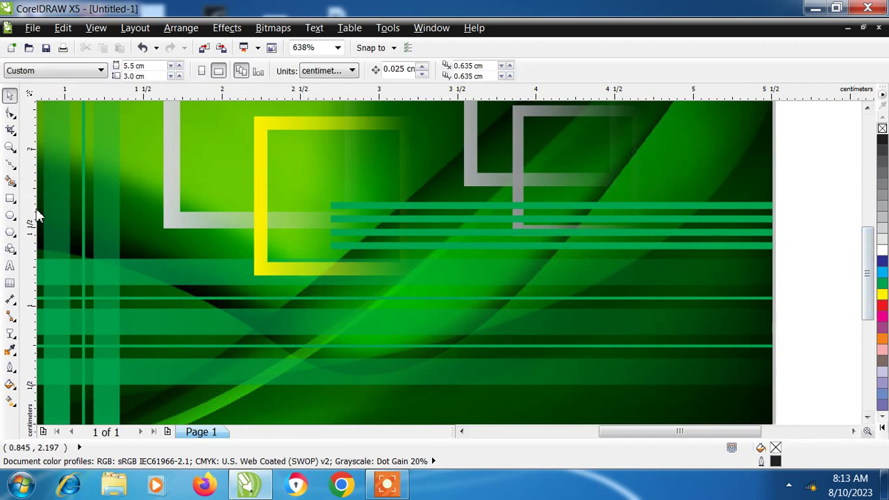
# Step: Duplicate the group of four short thin bars and move the copies about 1.02 cm straight up
pyautogui.click(11, 146)
pyautogui.click(93, 70)
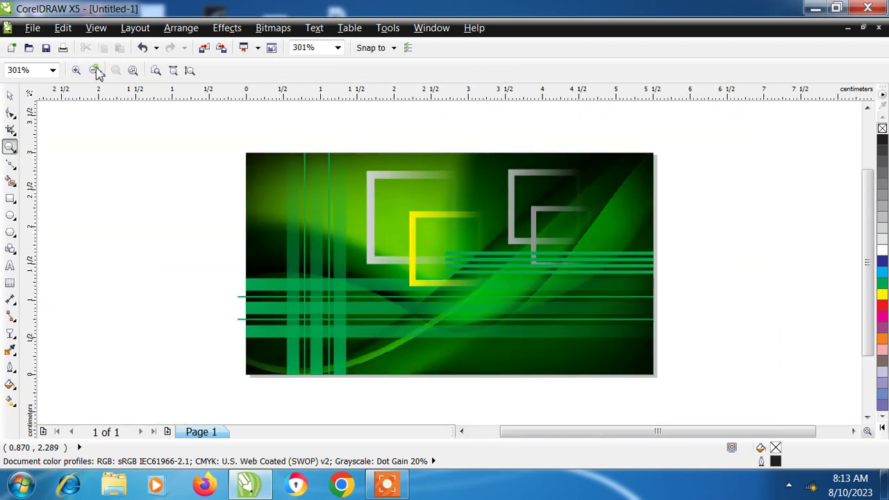
pyautogui.moveTo(206, 132); pyautogui.dragTo(754, 340)
pyautogui.click(10, 95)
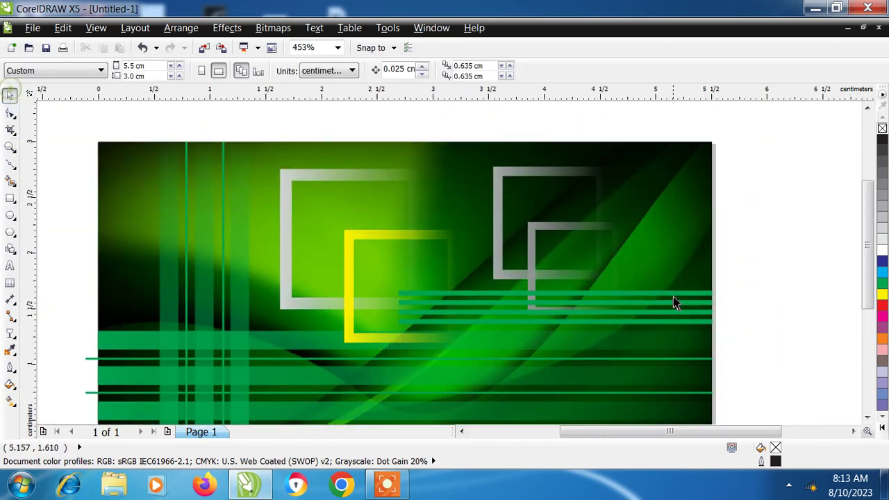
pyautogui.moveTo(746, 279); pyautogui.dragTo(379, 348)
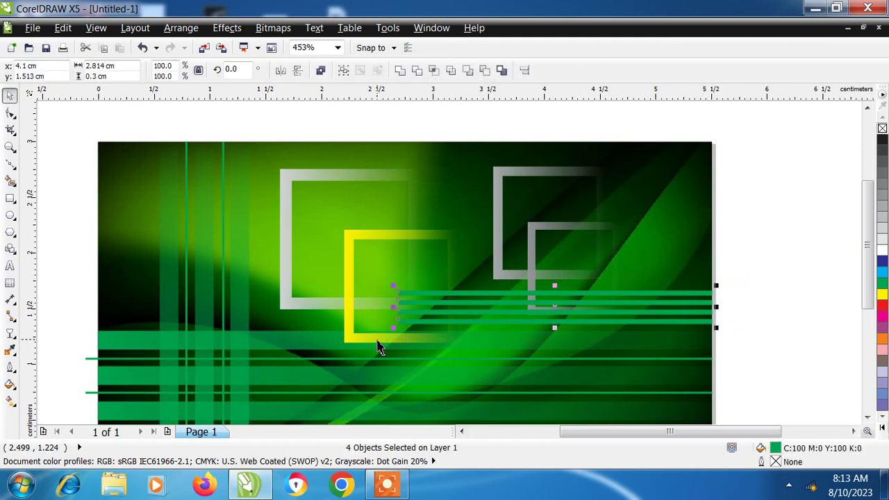
pyautogui.press('Up')
pyautogui.press('Up')
pyautogui.press('Up')
pyautogui.press('Up')
pyautogui.press('Up')
pyautogui.press('Up')
pyautogui.press('Up')
pyautogui.press('Up')
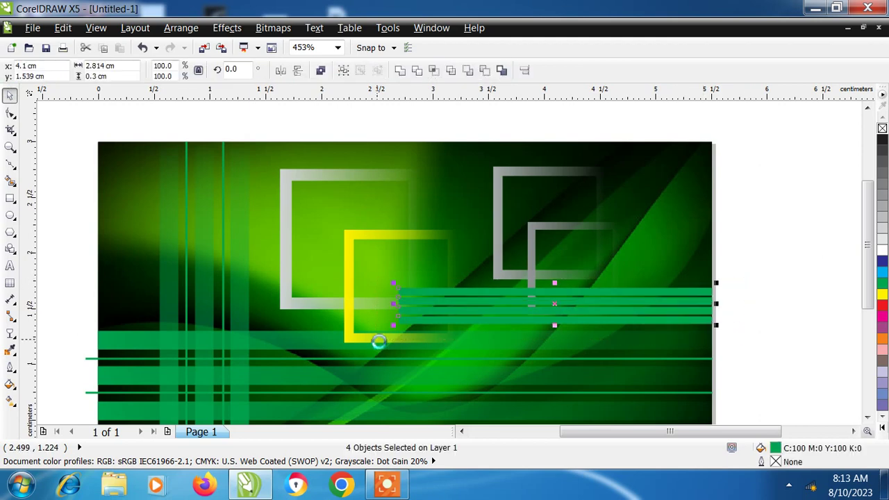
pyautogui.press('Up')
pyautogui.press('Up')
pyautogui.press('Up')
pyautogui.press('Up')
pyautogui.press('Up')
pyautogui.press('Up')
pyautogui.press('Up')
pyautogui.press('Up')
pyautogui.press('Up')
pyautogui.press('Up')
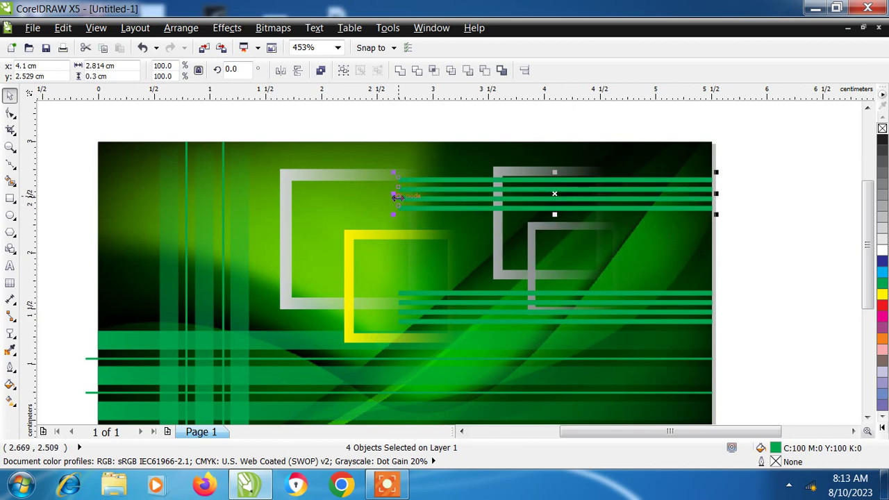
# Step: Shorten the upper four bars from their left ends to about 1.48 cm and nudge them 0.025 cm down
pyautogui.moveTo(397, 196); pyautogui.dragTo(547, 197)
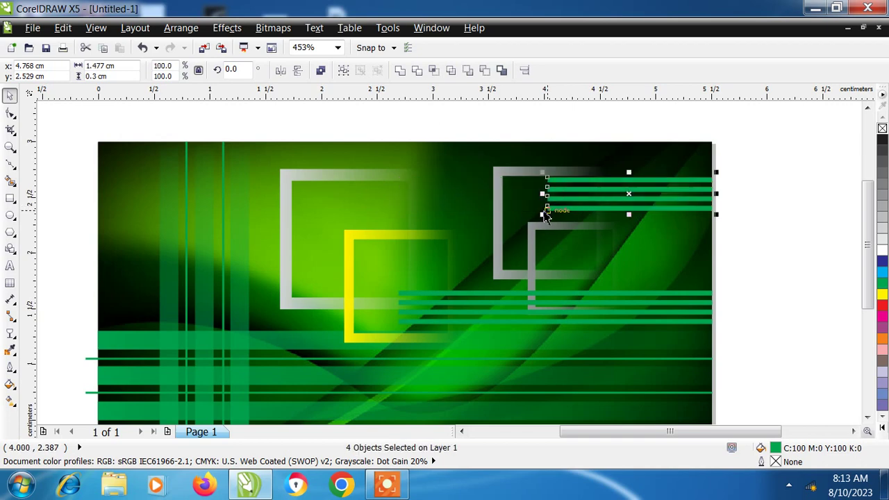
pyautogui.press('Down')
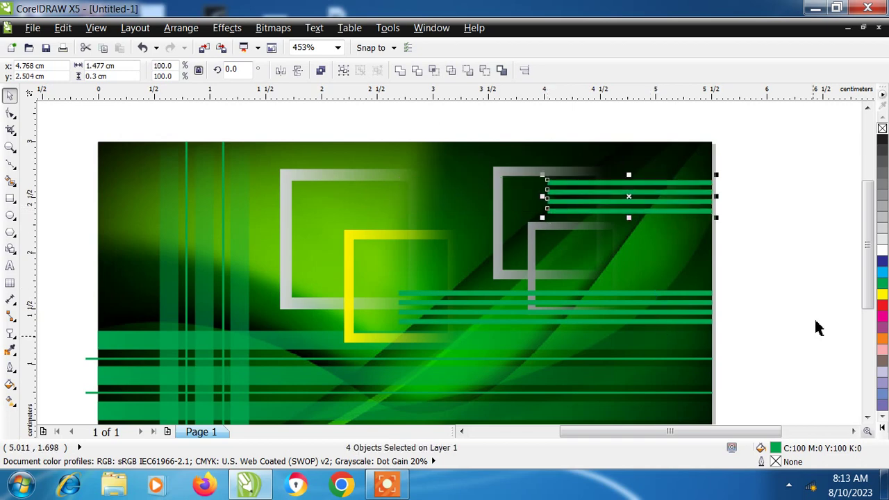
pyautogui.click(776, 252)
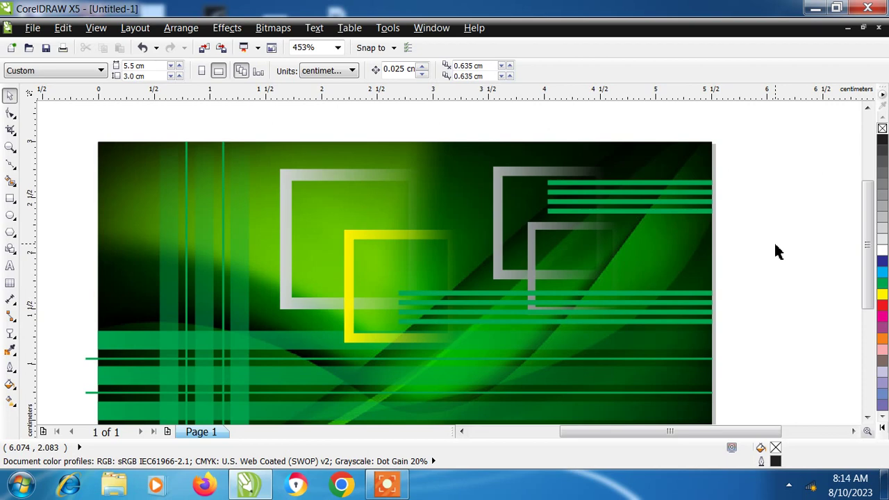
# Step: Draw a green square without outline, about 0.34 cm wide, below the horizontal bars and just right of the vertical bars
pyautogui.click(10, 148)
pyautogui.click(93, 71)
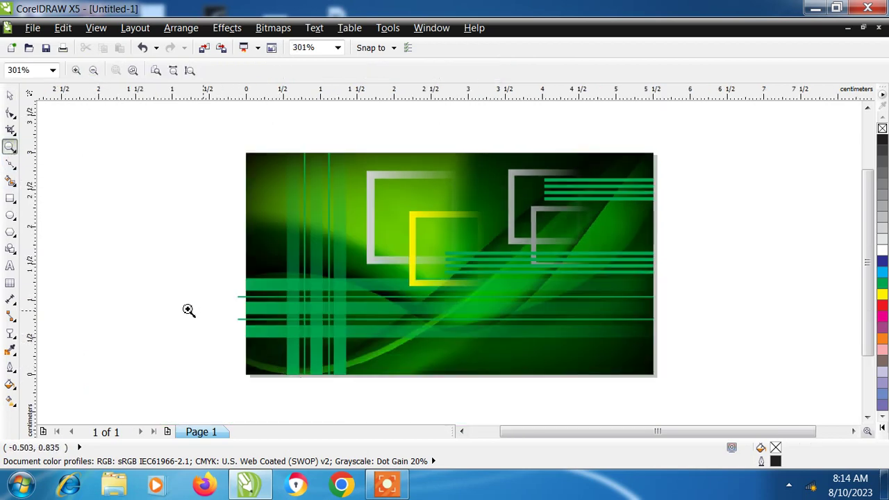
pyautogui.moveTo(164, 303); pyautogui.dragTo(674, 400)
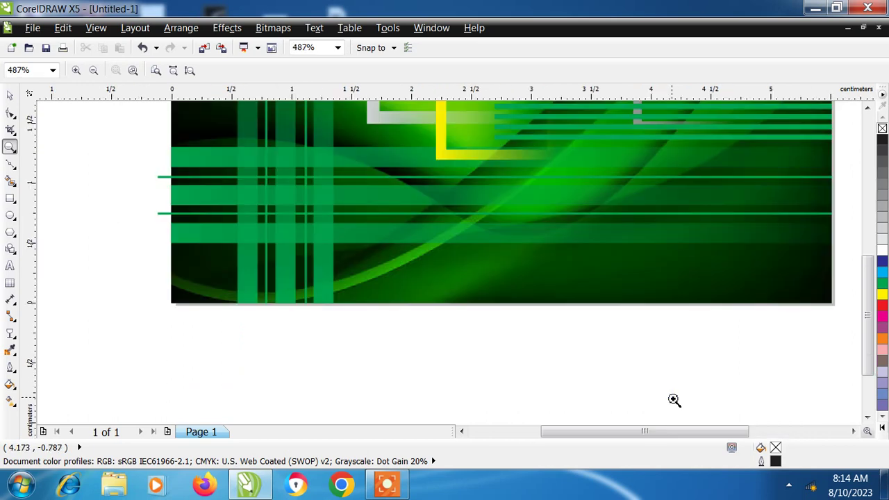
pyautogui.click(10, 99)
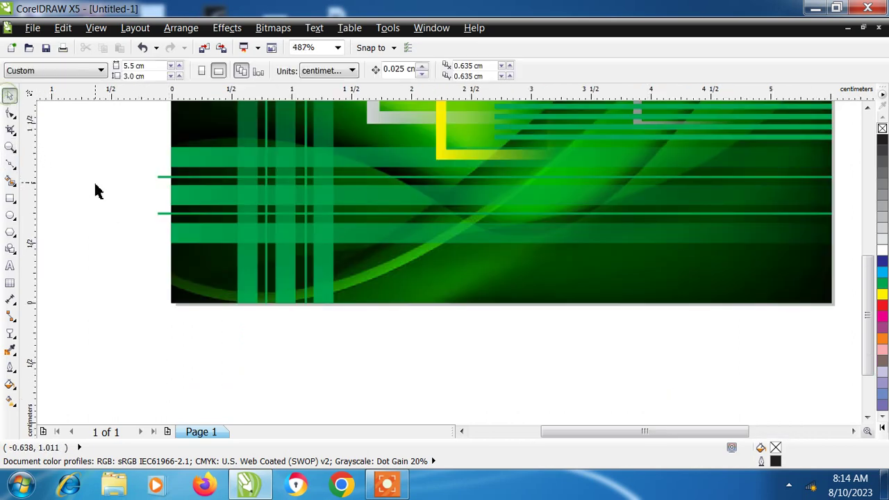
pyautogui.click(10, 199)
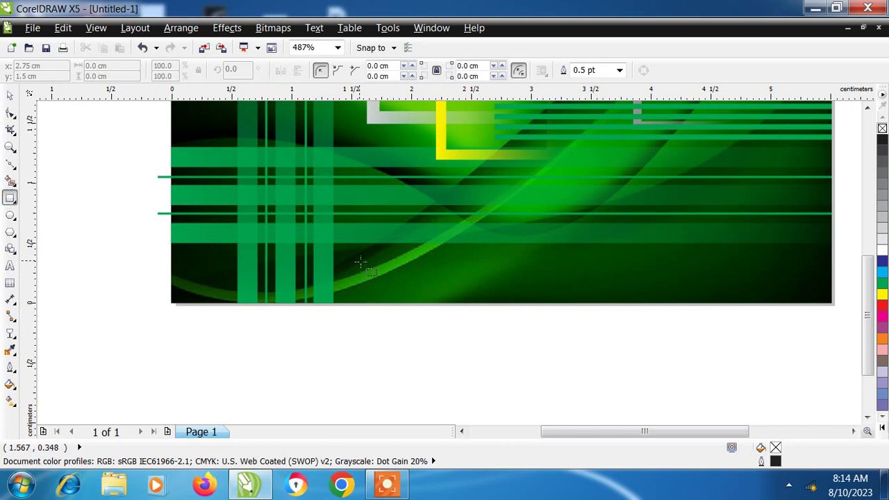
pyautogui.moveTo(359, 260)
pyautogui.mouseDown()
pyautogui.moveTo(411, 308)
pyautogui.moveTo(401, 260)
pyautogui.mouseUp()
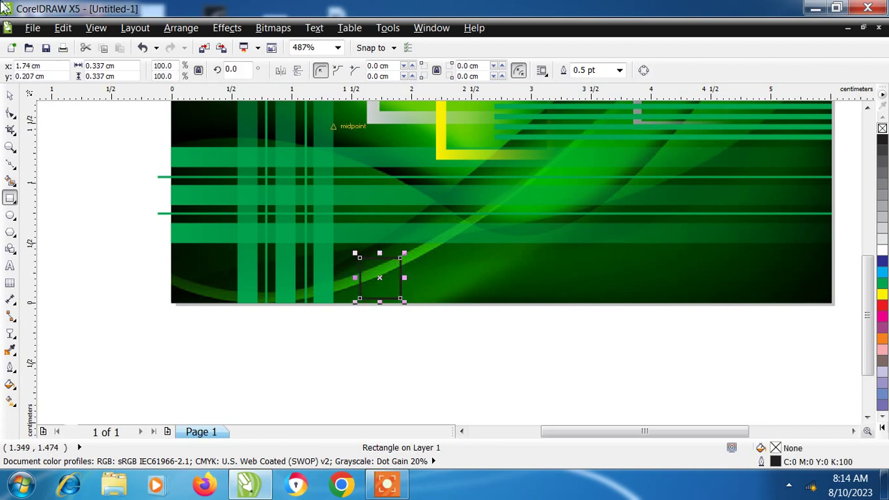
pyautogui.click(10, 94)
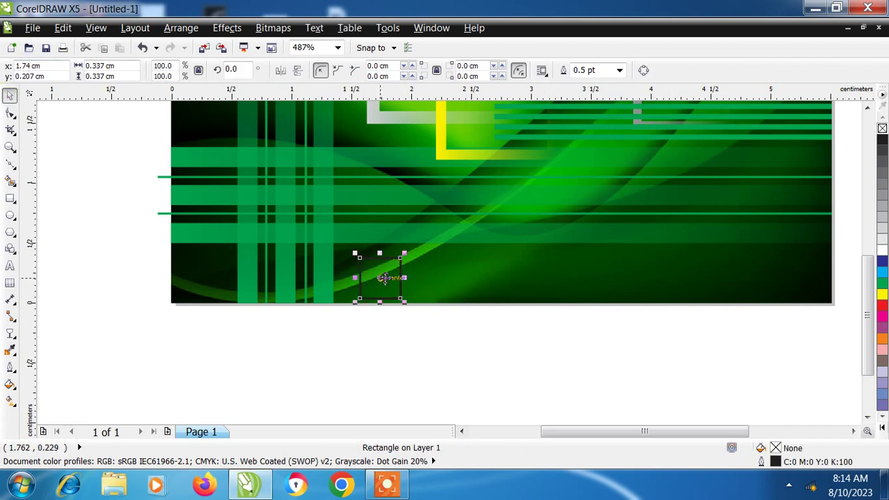
pyautogui.moveTo(380, 277); pyautogui.dragTo(383, 272)
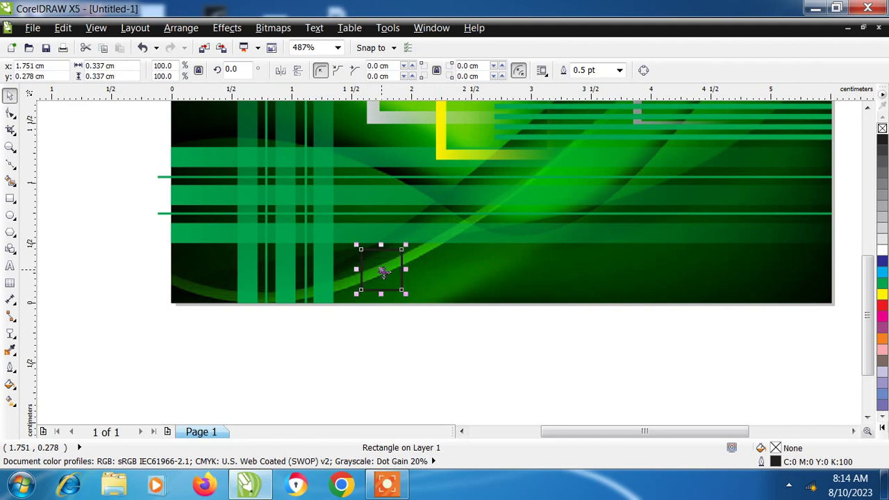
pyautogui.click(882, 284)
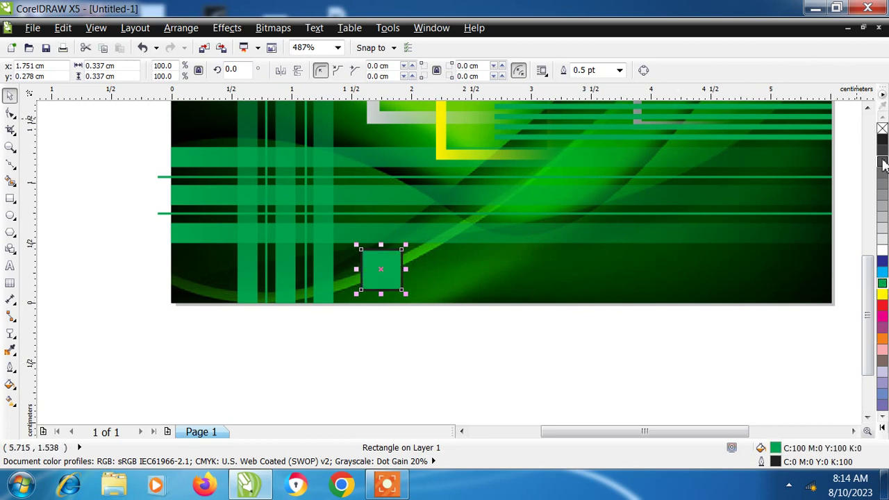
pyautogui.rightClick(882, 129)
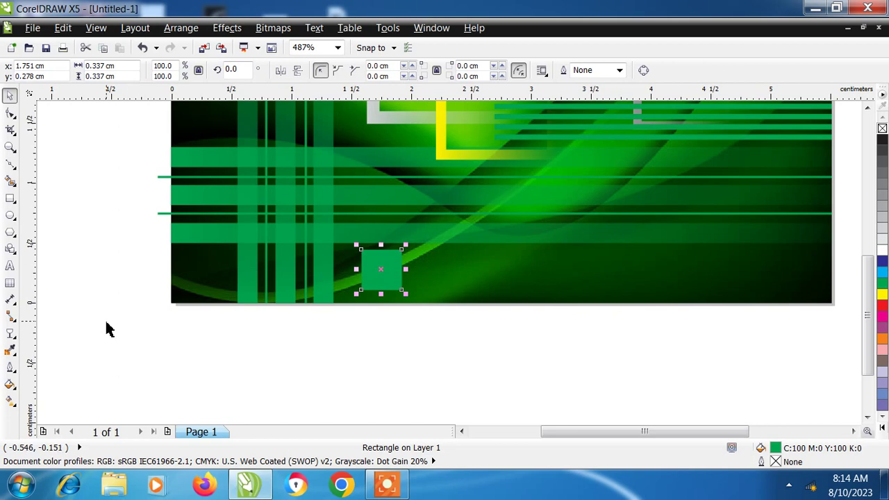
# Step: Apply a linear transparency to the small green square so it fades toward the right
pyautogui.click(11, 334)
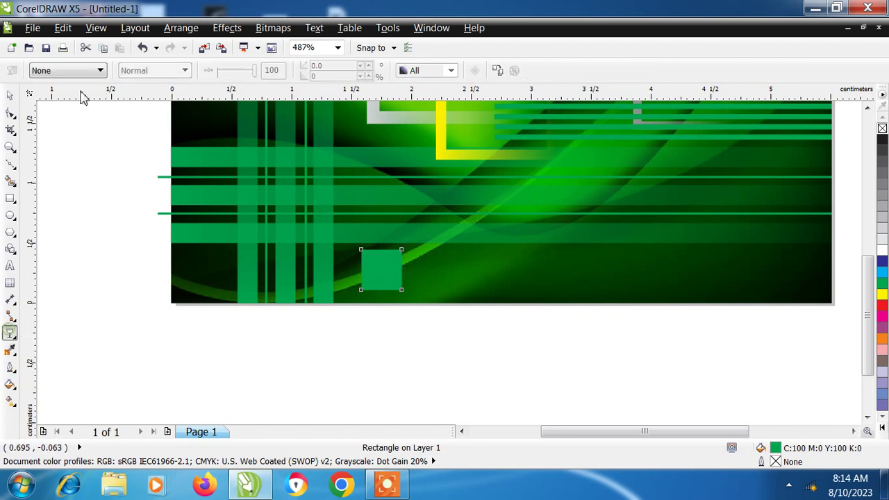
pyautogui.click(101, 71)
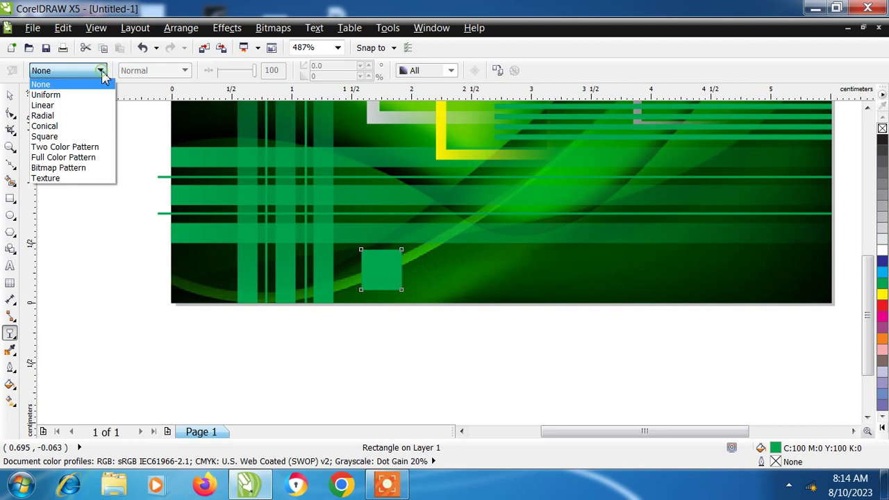
pyautogui.click(46, 105)
pyautogui.click(9, 95)
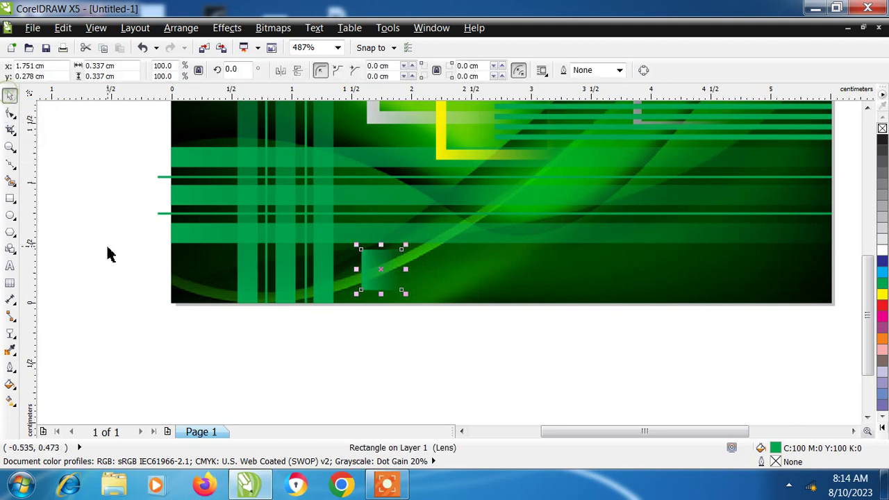
pyautogui.click(108, 254)
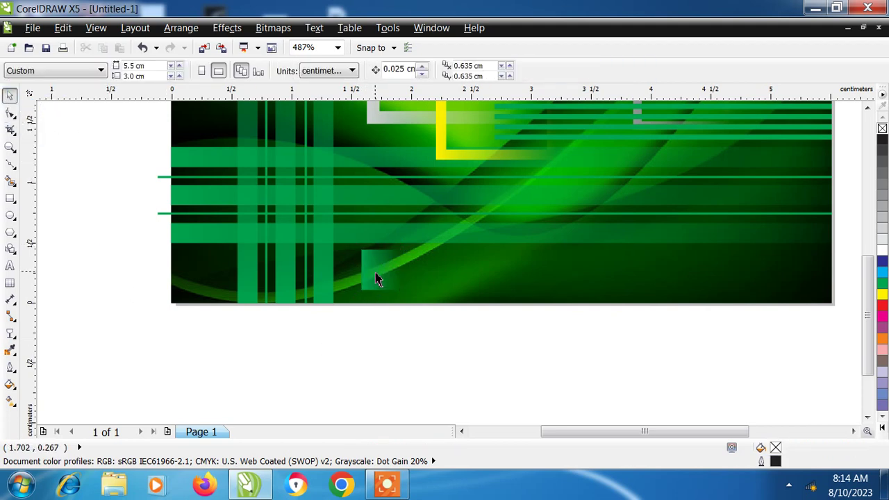
# Step: Shift the fading square slightly down and left, and duplicate it rightward into a row of seven about 0.55 cm apart
pyautogui.click(375, 278)
pyautogui.moveTo(380, 286); pyautogui.dragTo(447, 287)
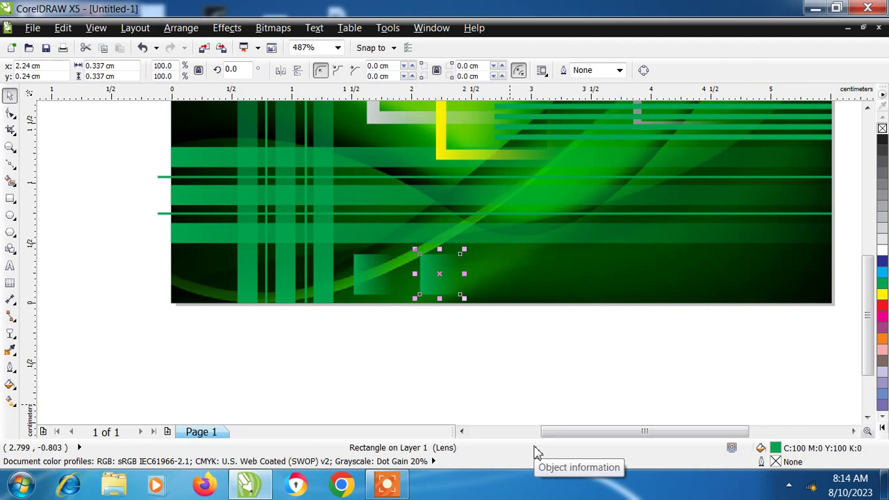
pyautogui.hotkey('ctrl', 'r')
pyautogui.hotkey('ctrl', 'r')
pyautogui.hotkey('ctrl', 'r')
pyautogui.hotkey('ctrl', 'r')
pyautogui.hotkey('ctrl', 'r')
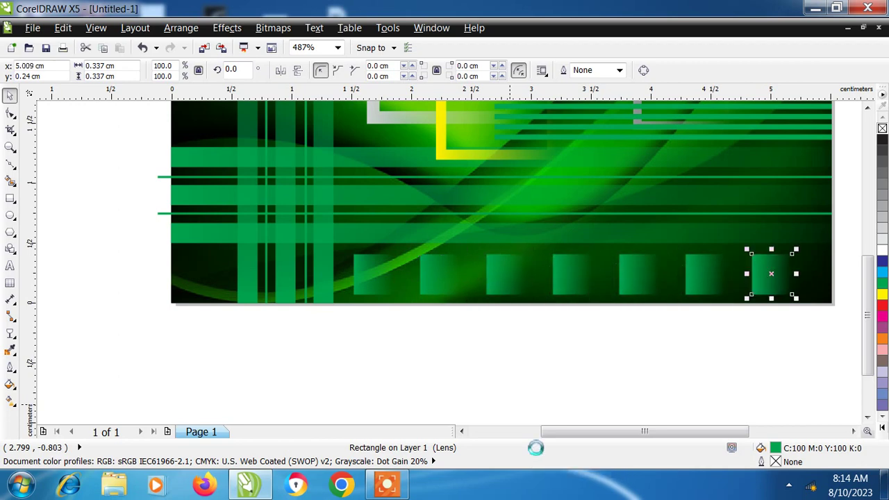
pyautogui.click(566, 358)
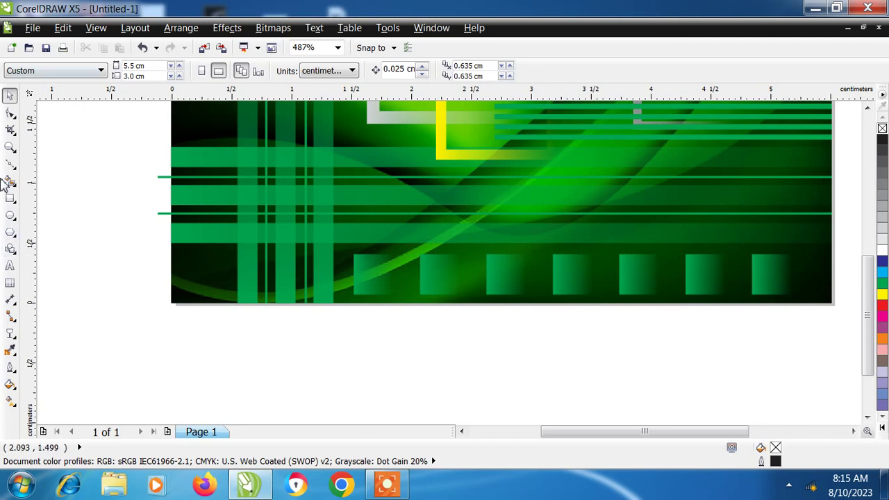
# Step: Copy the first fading square of the row to the card's left edge, just above the horizontal bars
pyautogui.click(11, 147)
pyautogui.click(94, 70)
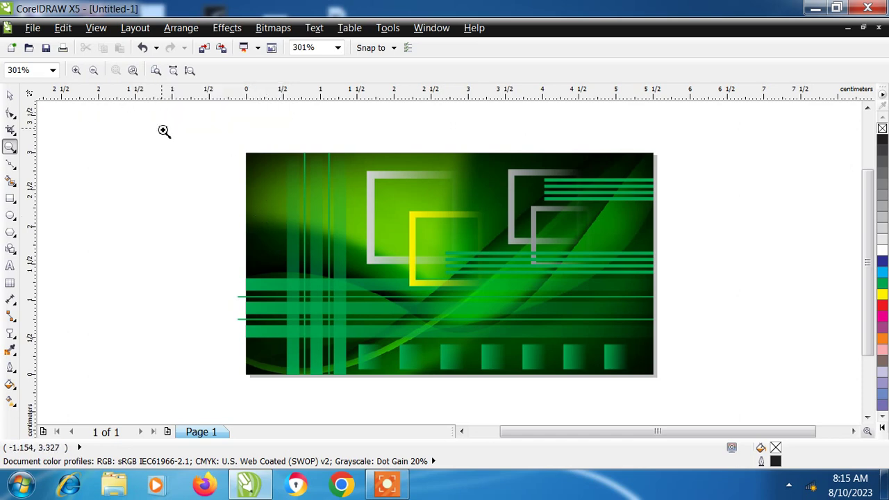
pyautogui.click(9, 94)
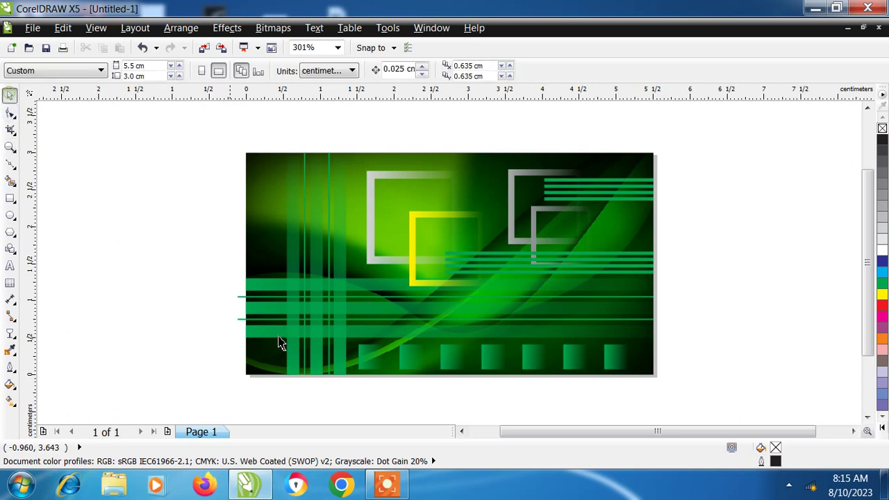
pyautogui.click(368, 365)
pyautogui.moveTo(368, 365); pyautogui.dragTo(262, 262)
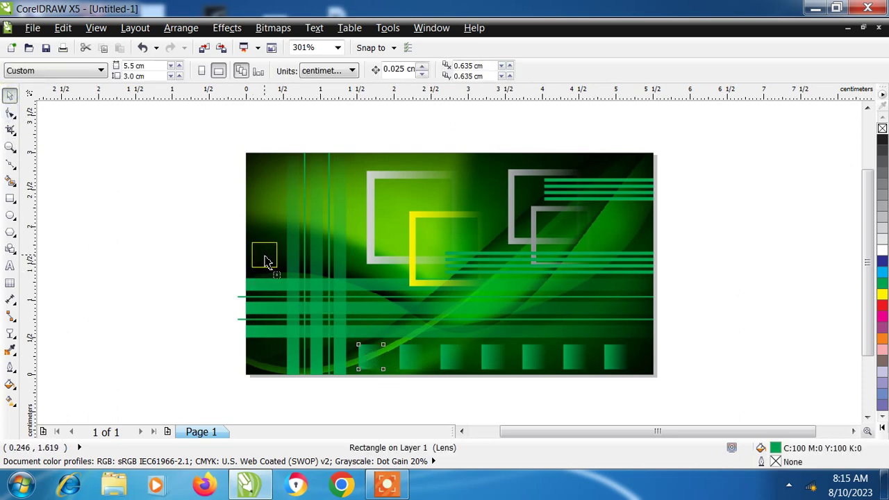
# Step: Shift the copied square slightly down and duplicate it upward into a column of three about 0.47 cm apart
pyautogui.click(10, 146)
pyautogui.moveTo(214, 143); pyautogui.dragTo(359, 321)
pyautogui.click(9, 95)
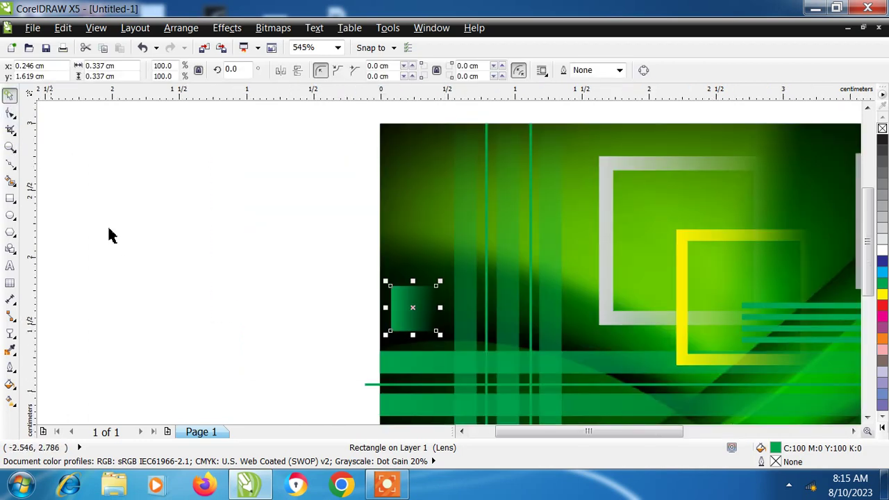
pyautogui.moveTo(413, 309); pyautogui.dragTo(416, 253)
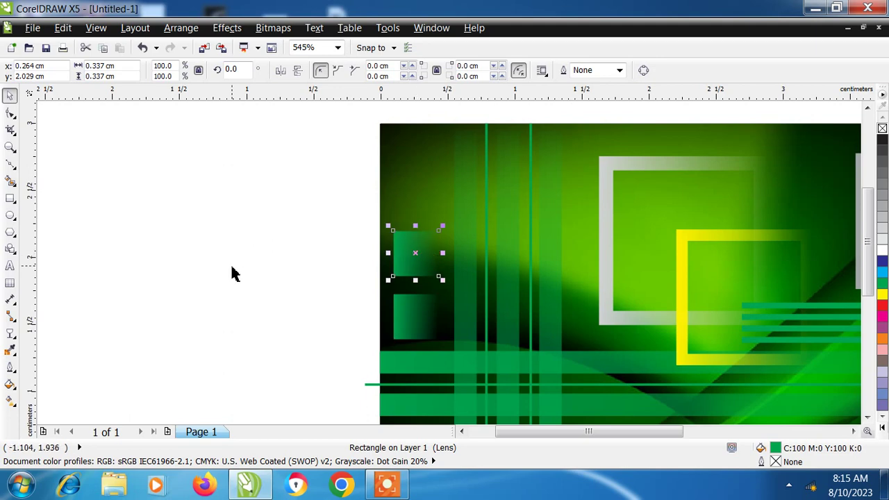
pyautogui.hotkey('ctrl', 'r')
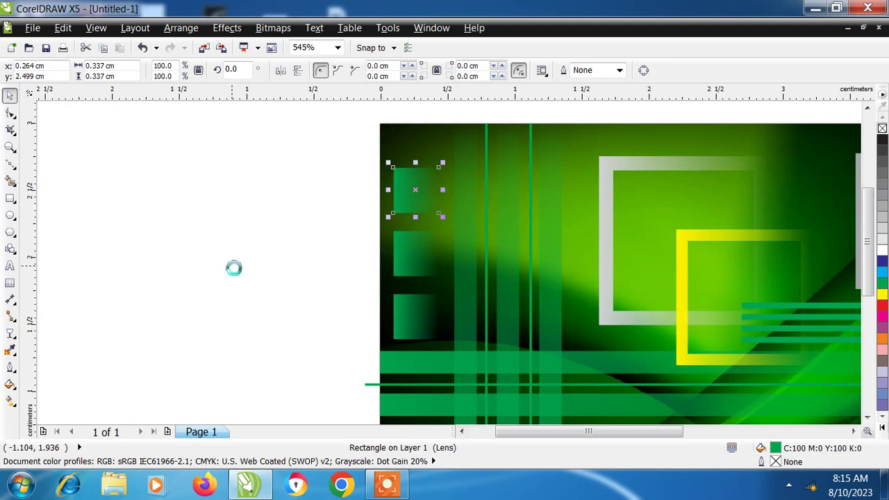
pyautogui.click(236, 231)
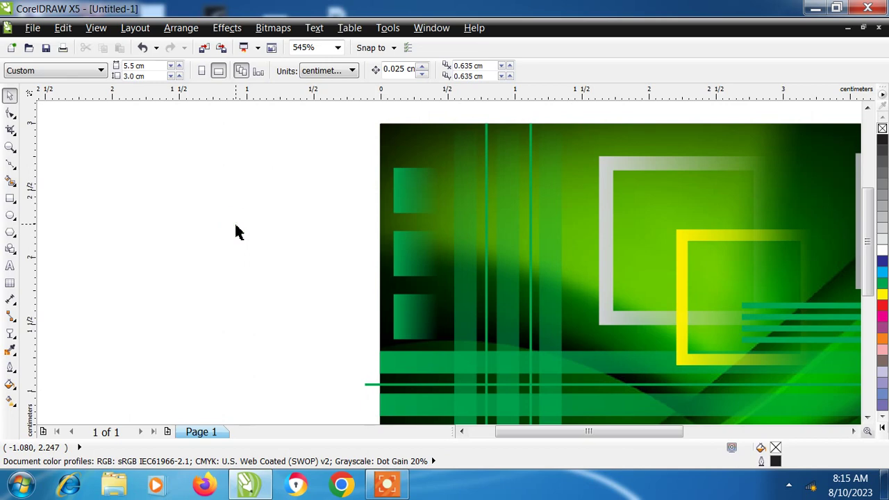
# Step: Save the drawing to the Desktop as a CorelDRAW file named "green abs"
pyautogui.click(10, 147)
pyautogui.click(94, 70)
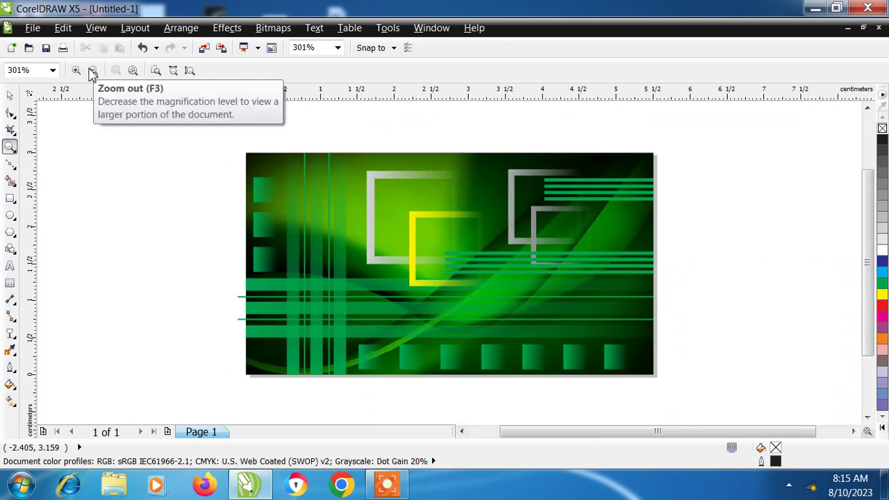
pyautogui.click(10, 95)
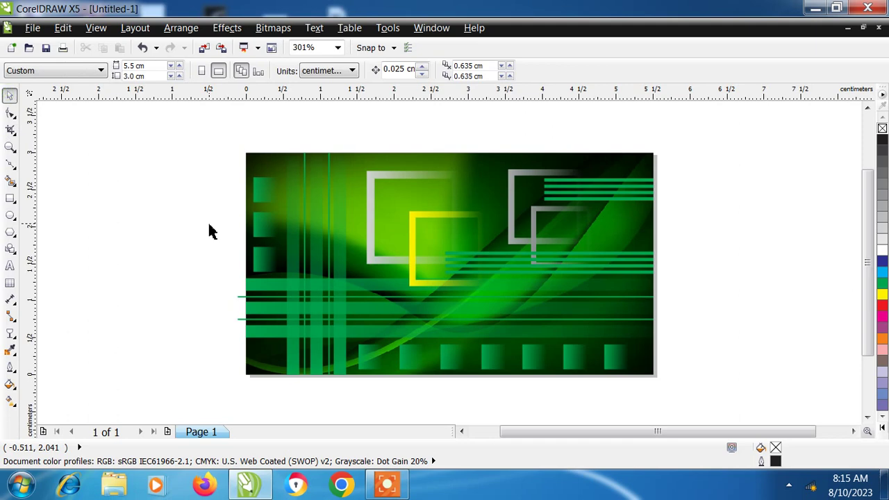
pyautogui.click(46, 47)
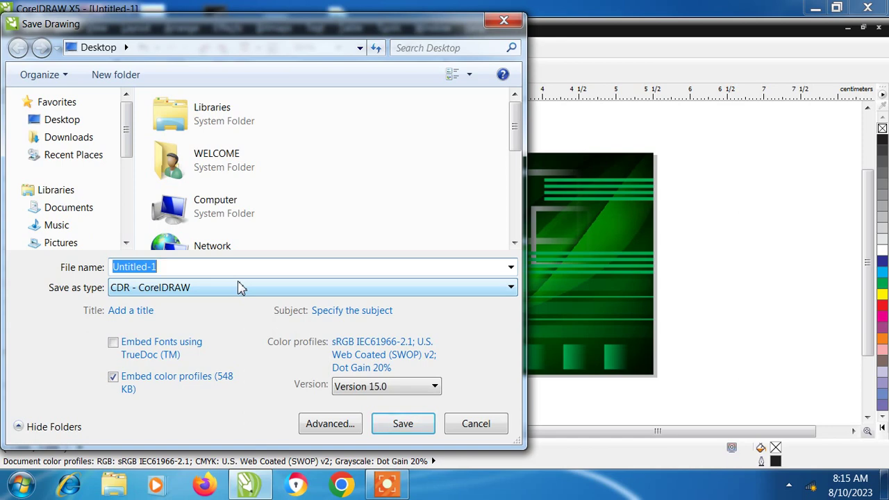
pyautogui.write('green abs')
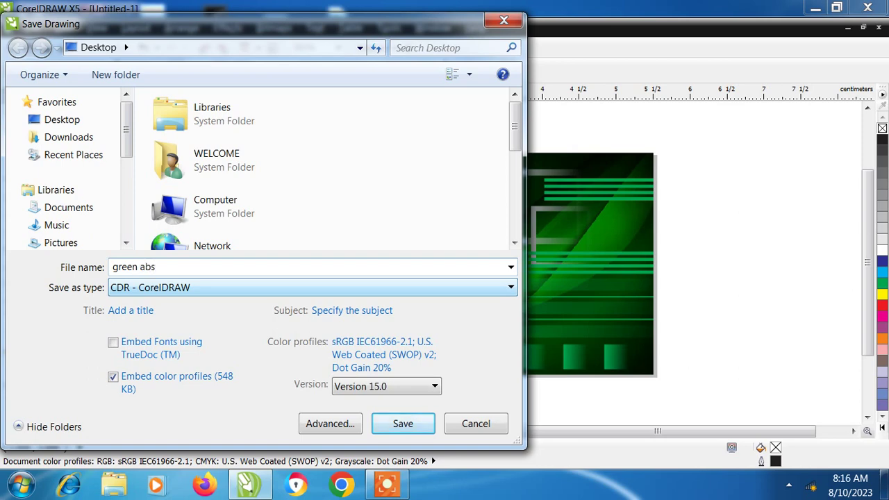
pyautogui.press('Return')
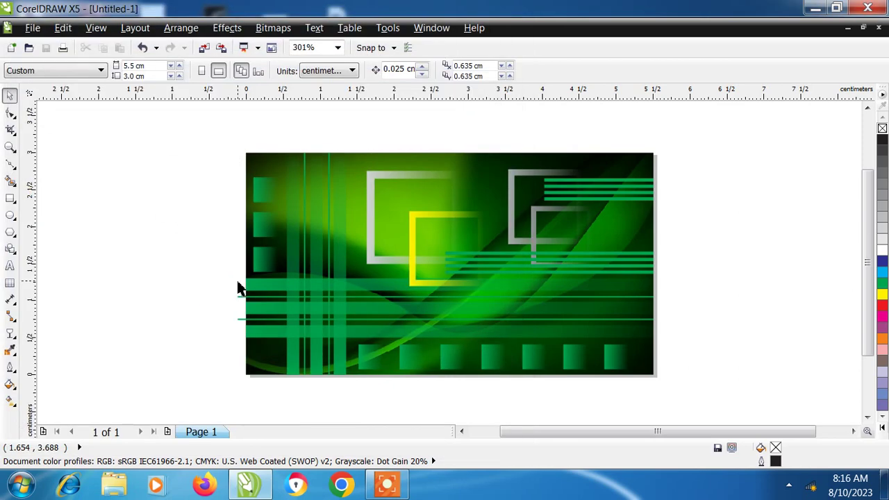
pyautogui.moveTo(177, 123); pyautogui.dragTo(691, 408)
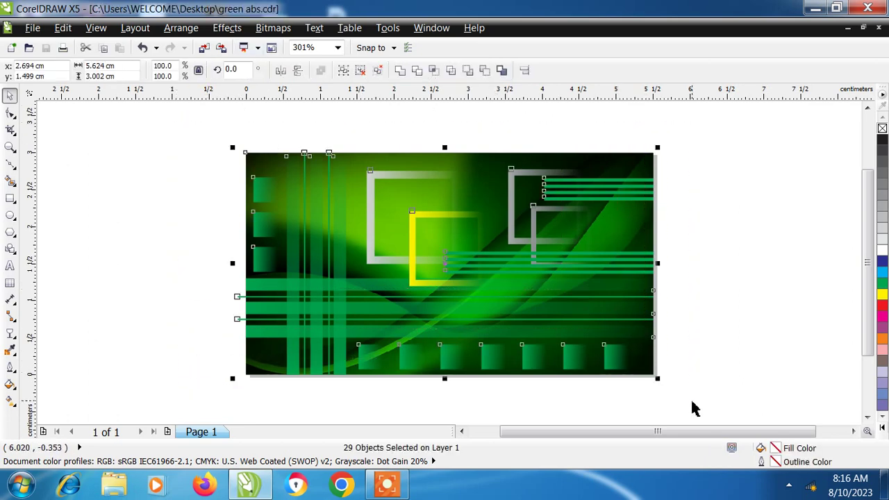
pyautogui.click(692, 408)
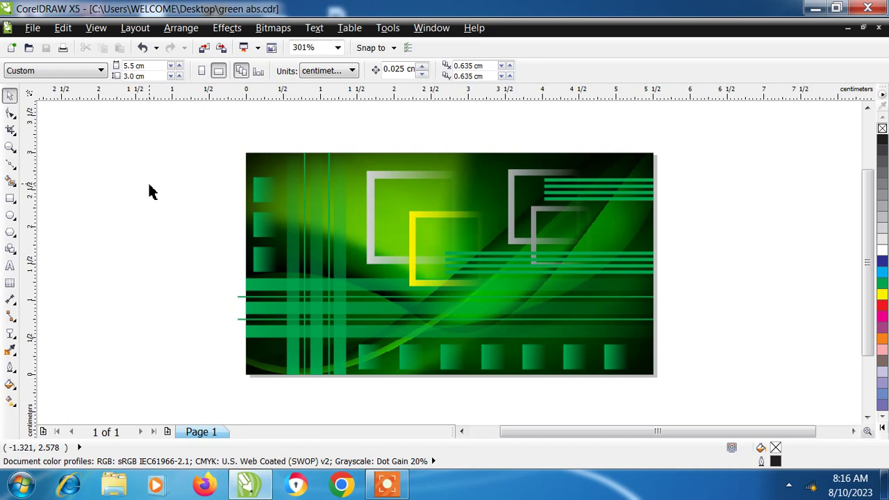
# Step: Export the design to the Desktop as an RGB JPEG named "green abs jpg" at 80% quality
pyautogui.click(30, 30)
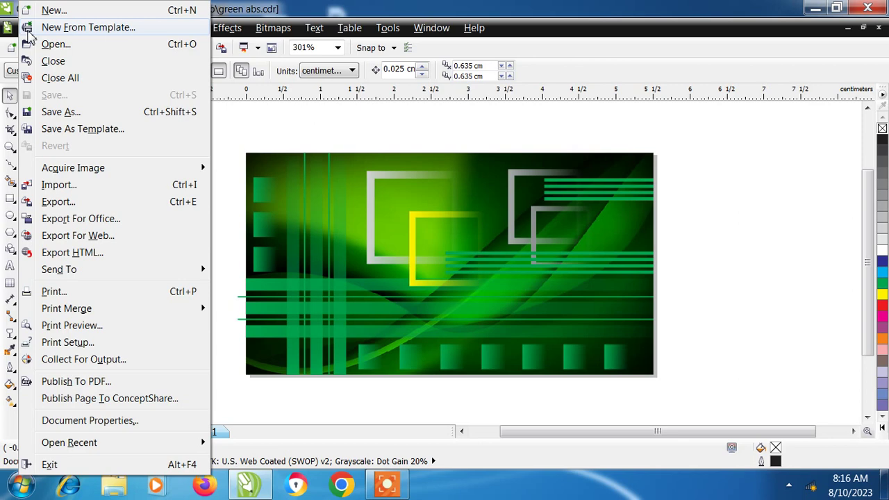
pyautogui.click(56, 203)
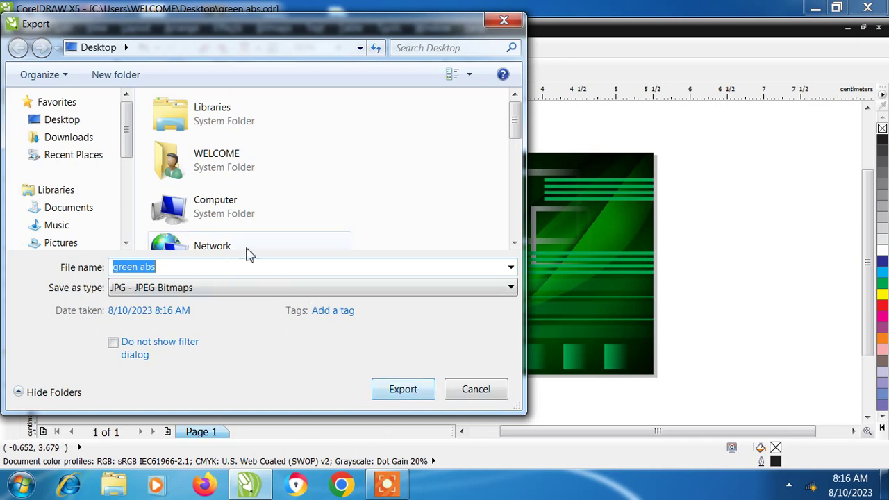
pyautogui.click(243, 268)
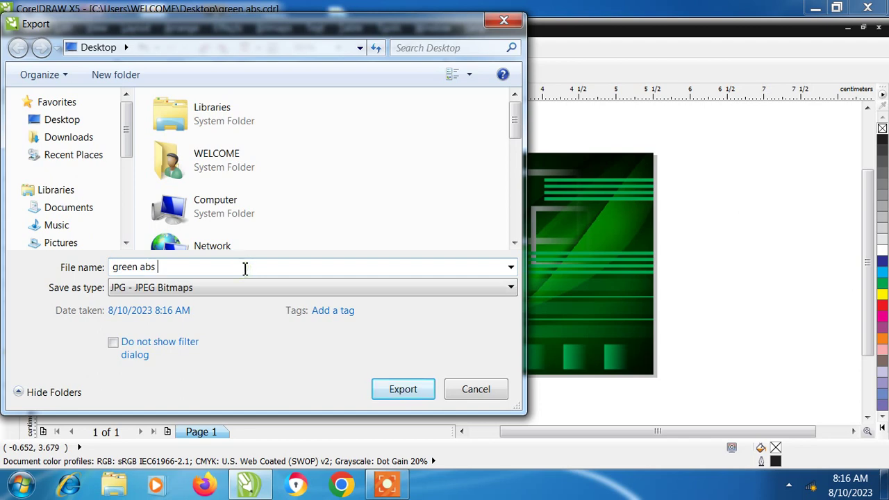
pyautogui.write('.jp')
pyautogui.write('g')
pyautogui.press('Return')
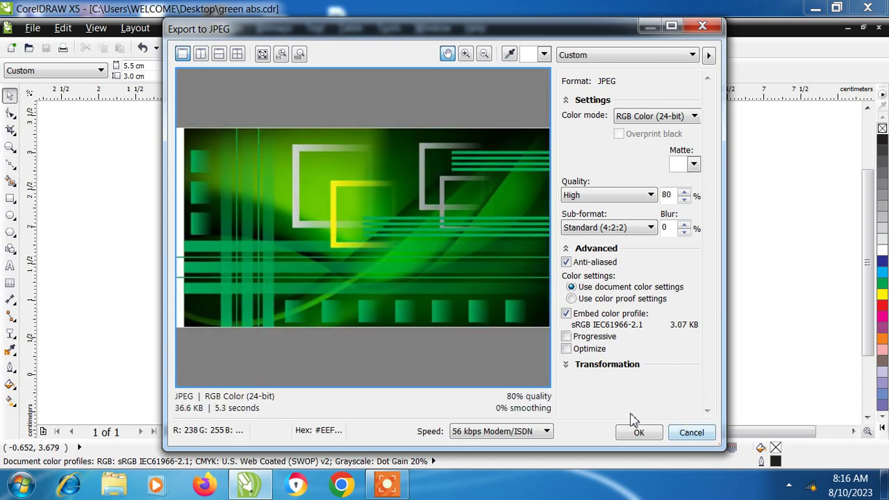
pyautogui.click(640, 434)
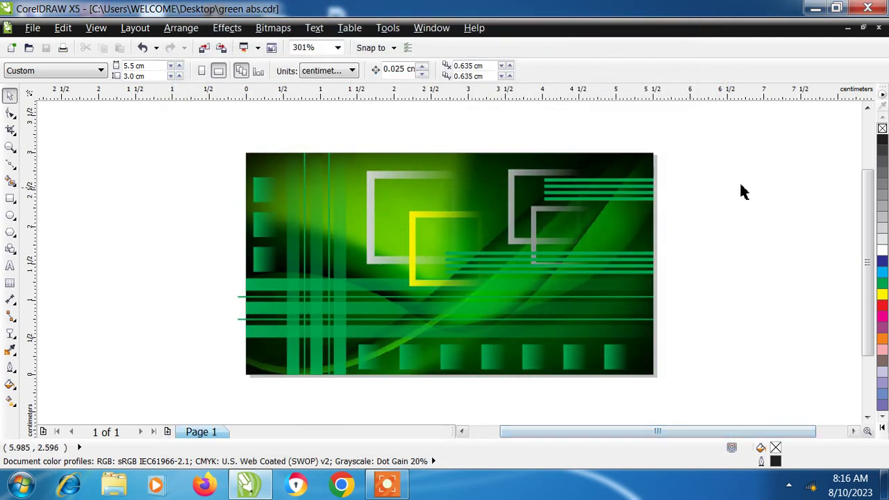
# Step: Close CorelDRAW, switch to Adobe Premiere Pro and create a new project named "g a"
pyautogui.click(868, 9)
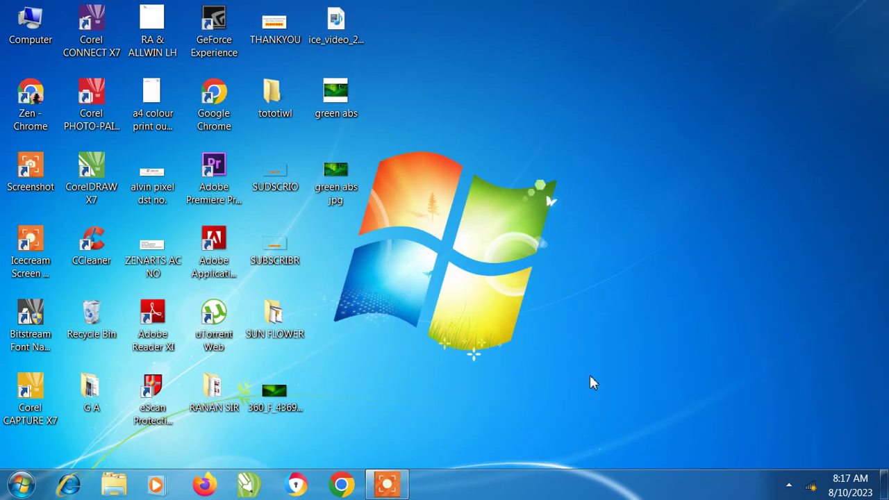
pyautogui.doubleClick(211, 169)
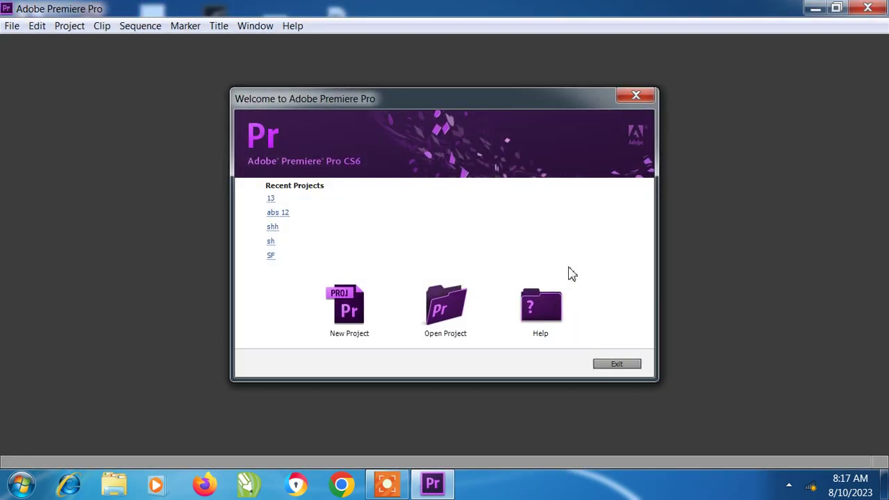
pyautogui.click(349, 301)
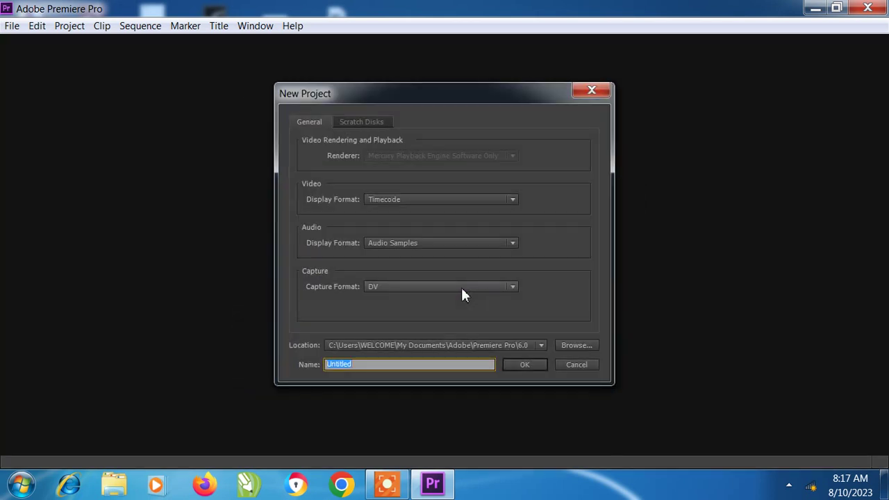
pyautogui.write('gaa')
pyautogui.press('Return')
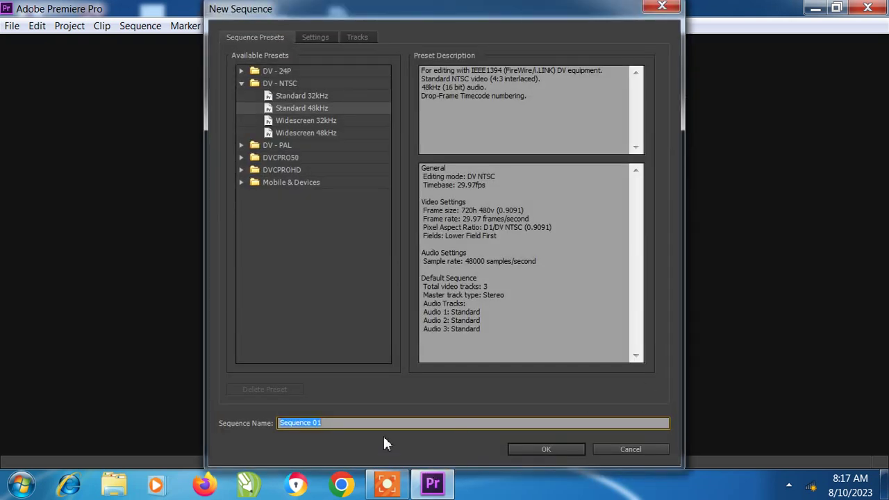
# Step: Create a sequence named "g a" with the editing mode P2 1080i/1080p 50Hz DVCPROHD
pyautogui.press('BackSpace')
pyautogui.write('g a')
pyautogui.click(313, 37)
pyautogui.click(442, 57)
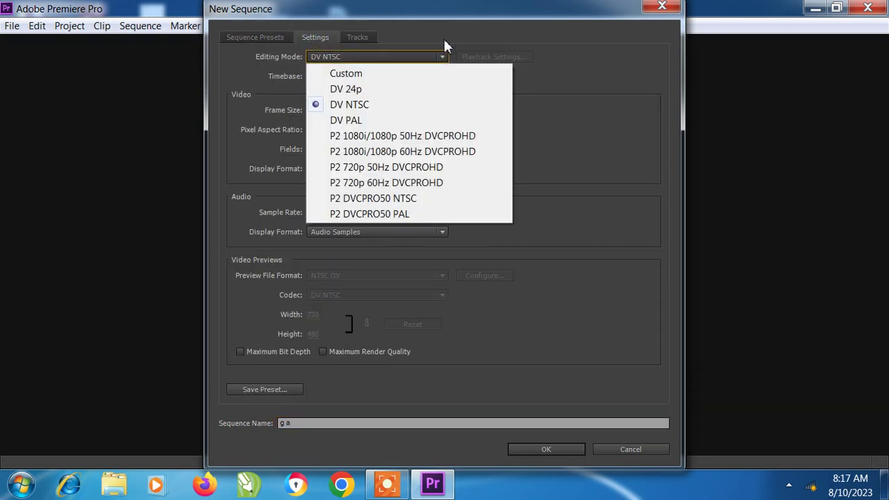
pyautogui.click(444, 39)
pyautogui.click(442, 57)
pyautogui.click(351, 137)
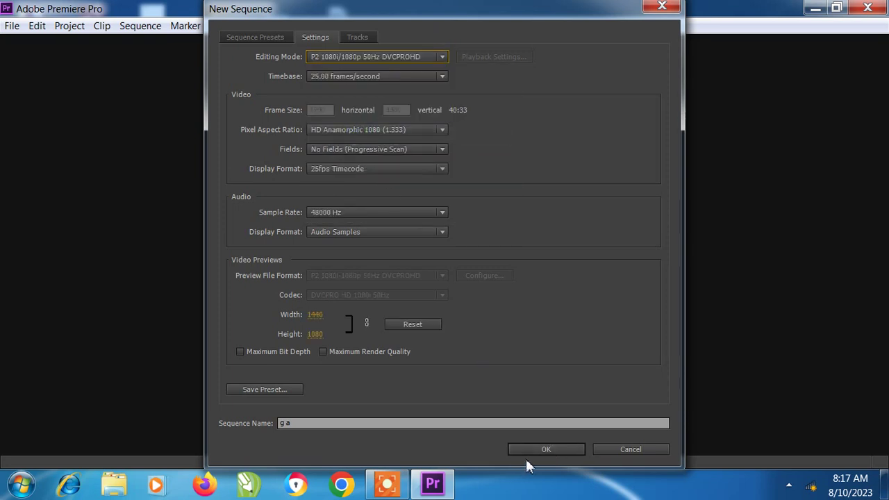
pyautogui.click(542, 448)
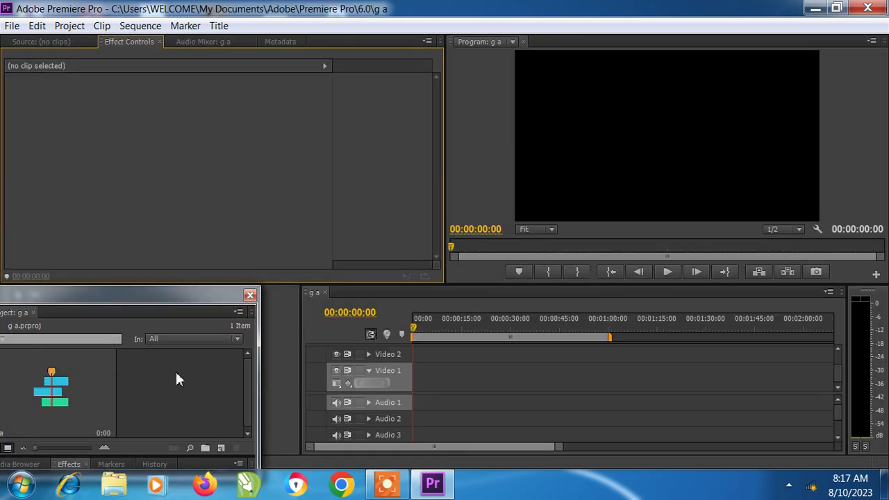
# Step: Import the "green abs jpg" image from the Desktop into the project
pyautogui.rightClick(175, 369)
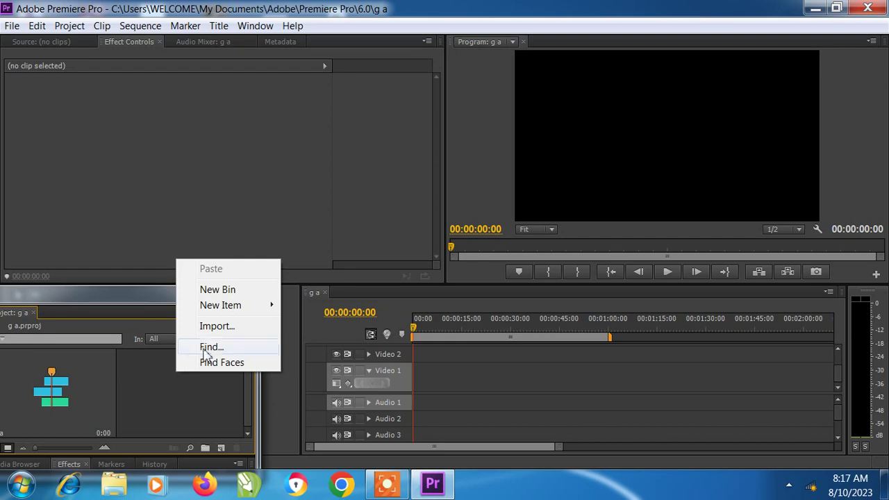
pyautogui.click(211, 326)
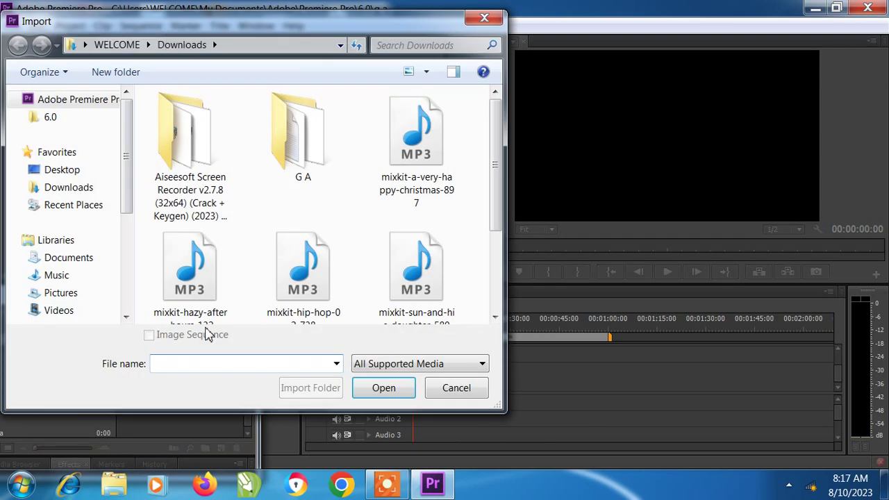
pyautogui.click(78, 173)
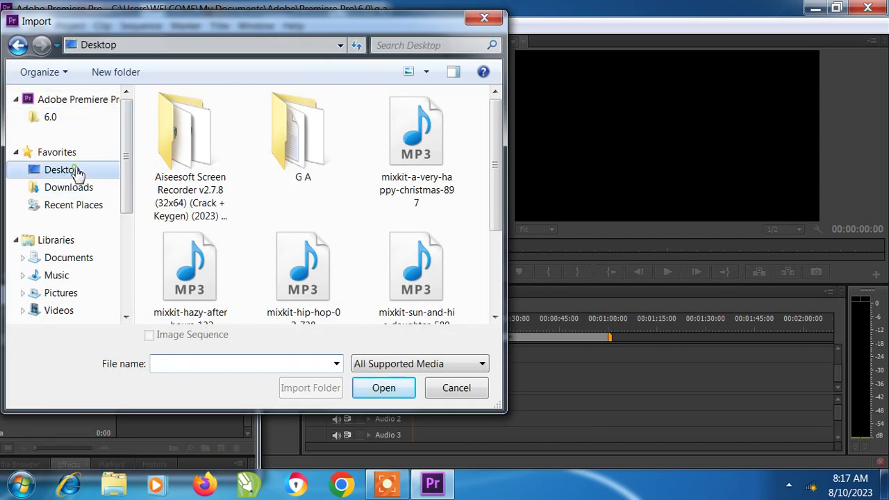
pyautogui.moveTo(497, 151); pyautogui.dragTo(507, 227)
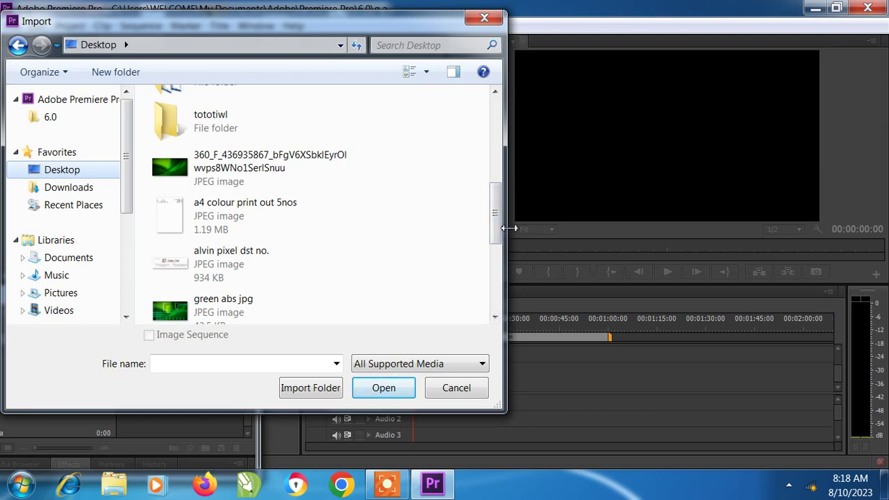
pyautogui.doubleClick(176, 312)
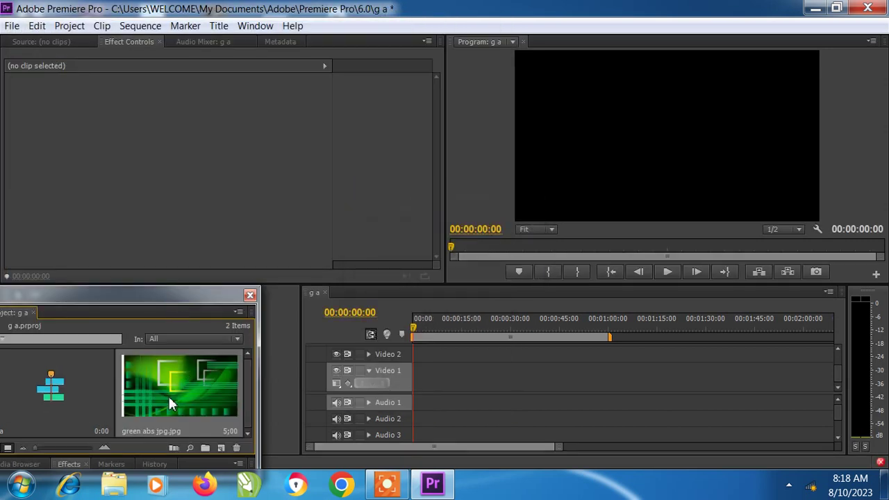
# Step: Place the green abs image twice in a row at the start of Video 2 and scale both clips to the frame size
pyautogui.moveTo(168, 395); pyautogui.dragTo(394, 355)
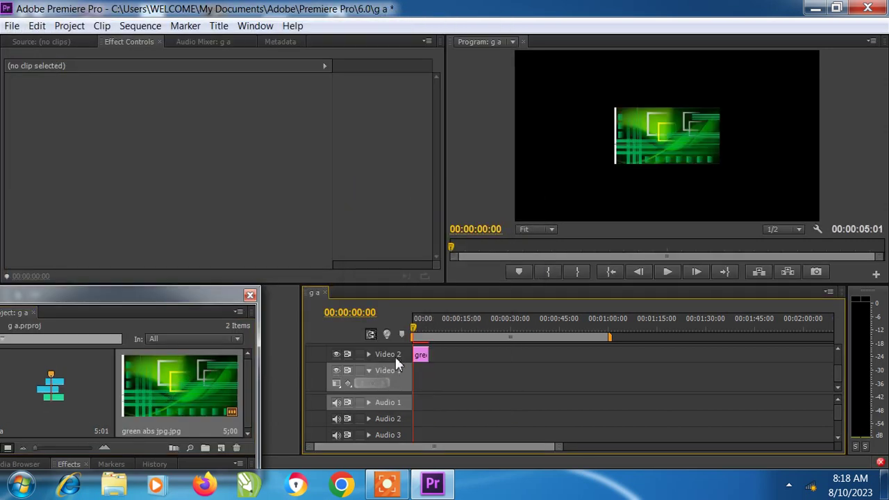
pyautogui.moveTo(180, 385); pyautogui.dragTo(419, 374)
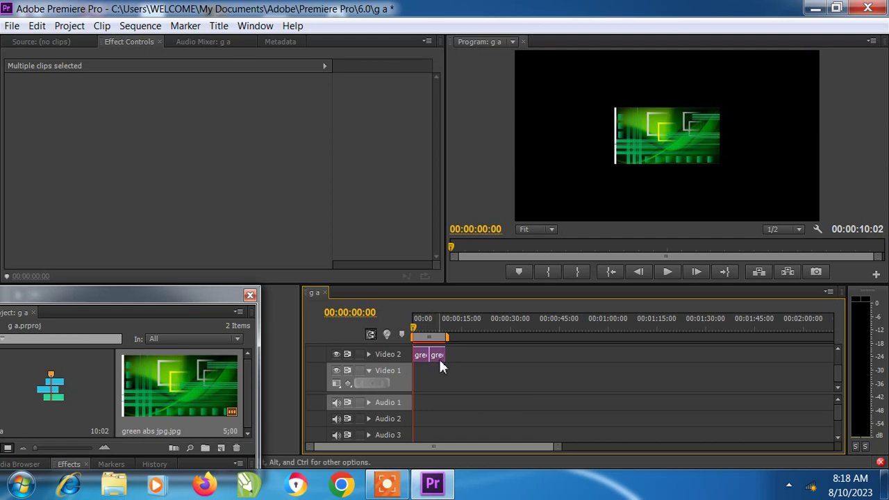
pyautogui.rightClick(439, 361)
pyautogui.click(468, 345)
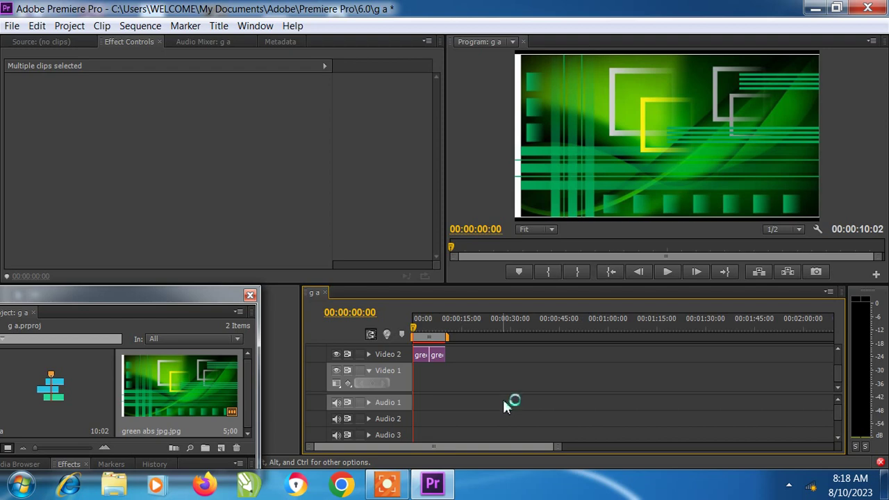
pyautogui.click(12, 26)
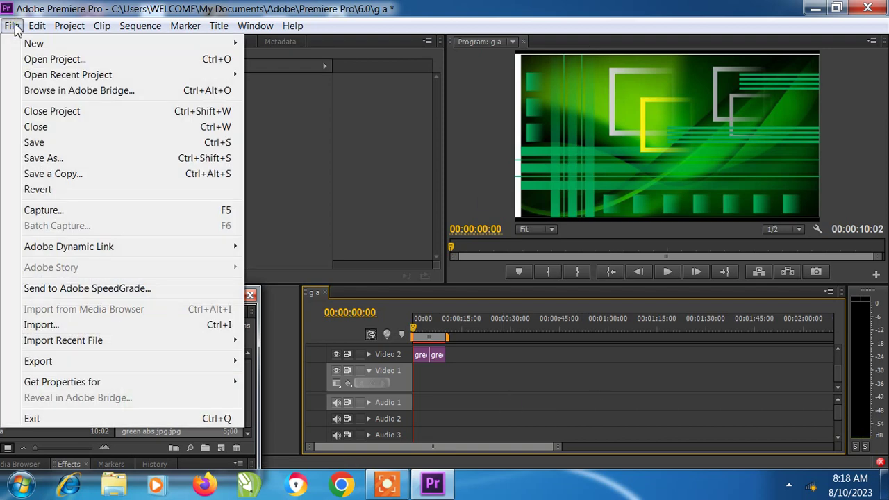
pyautogui.click(42, 325)
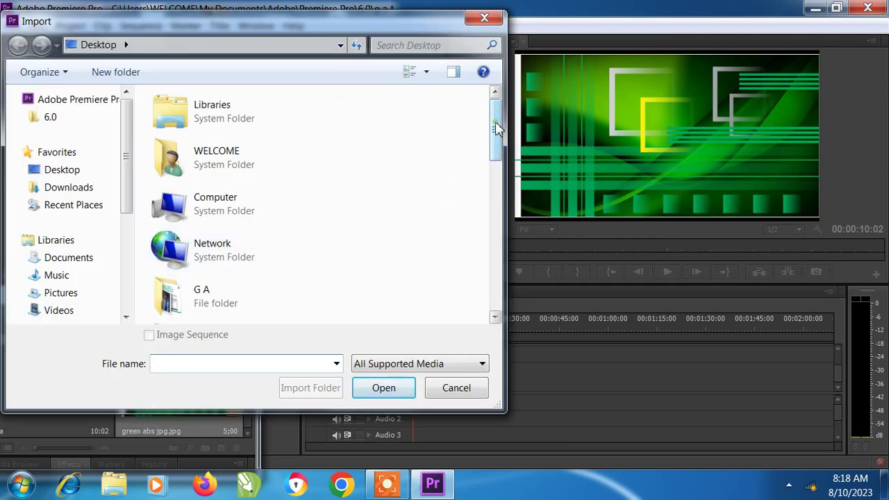
pyautogui.moveTo(496, 130); pyautogui.dragTo(496, 188)
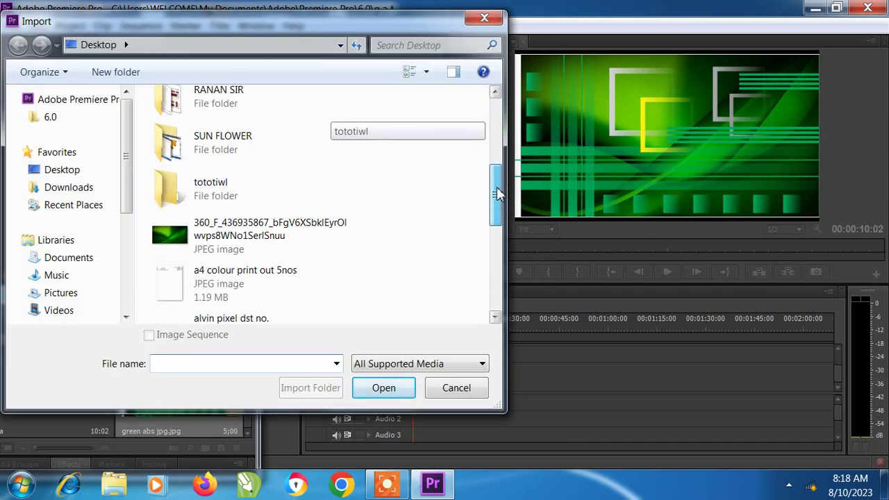
pyautogui.moveTo(497, 194); pyautogui.dragTo(493, 244)
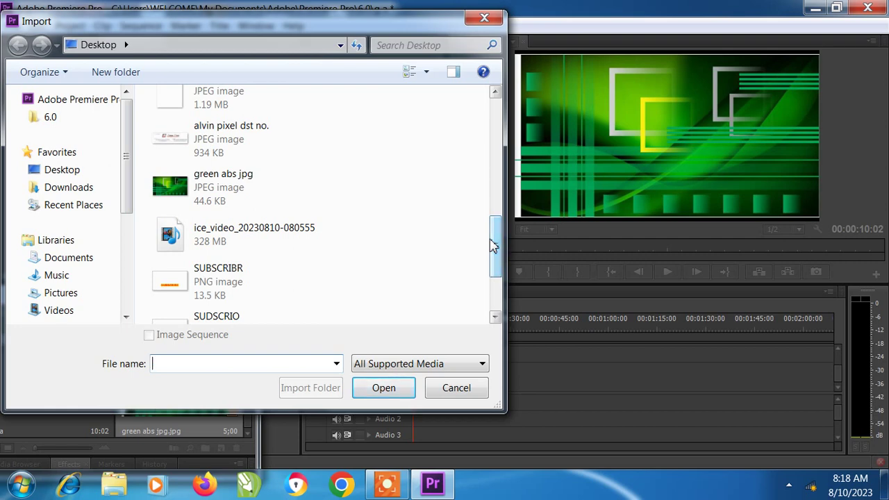
pyautogui.click(379, 493)
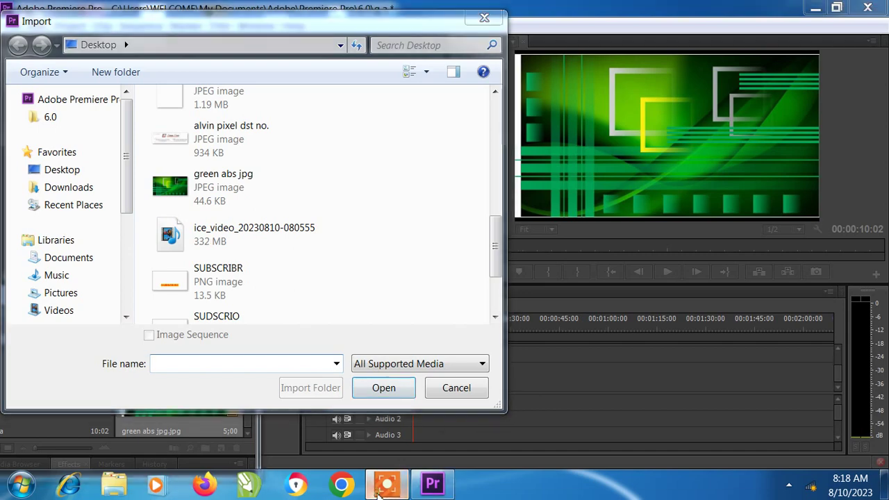